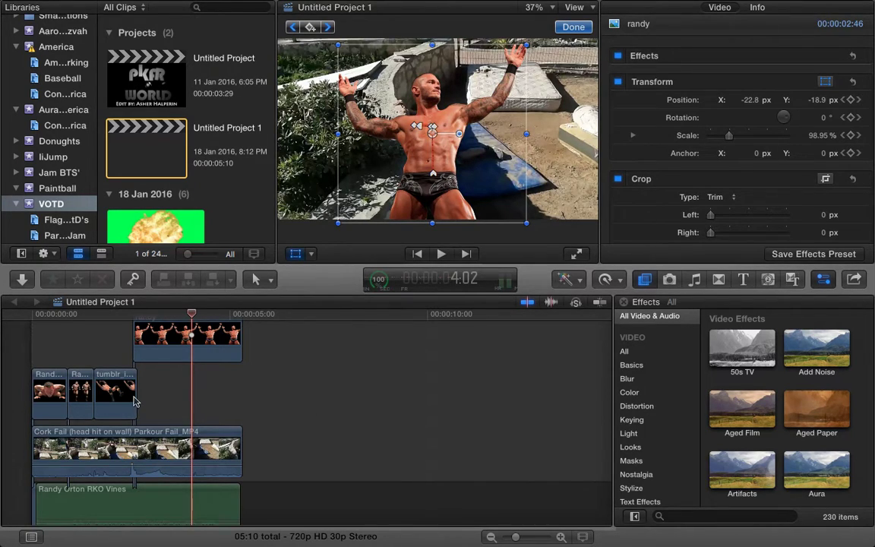
Step: Play the finished edit from the start of the timeline to review the Randy Orton overlays
click(32, 330)
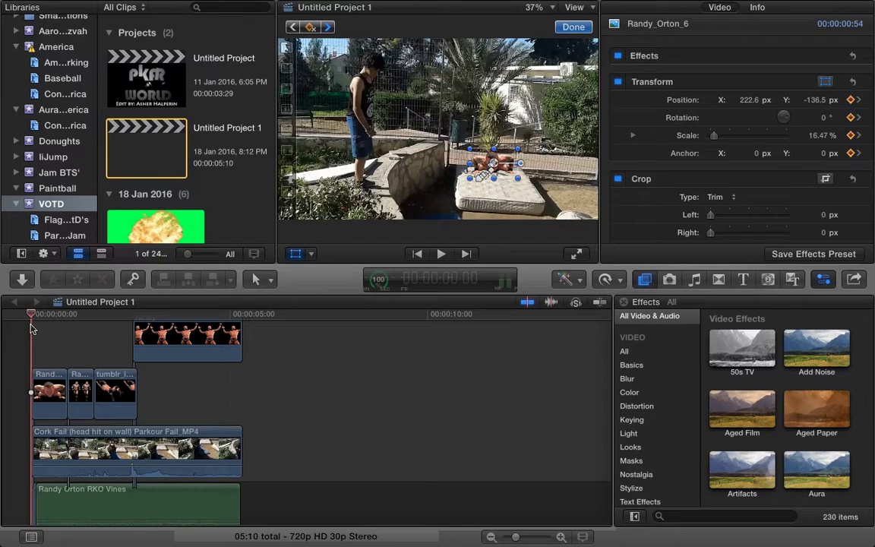
key(space)
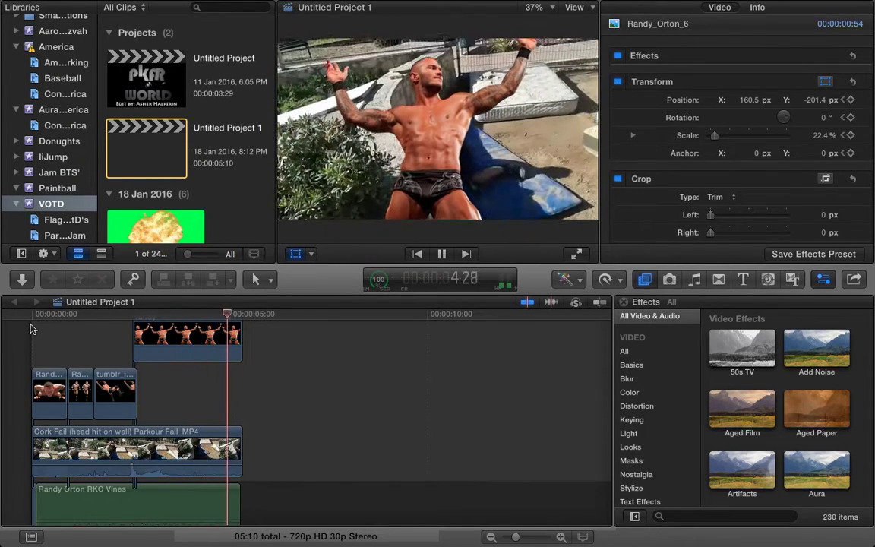
key(space)
Step: Remove the connected Randy Orton image clips and the audio clip from the timeline, keeping the Cork Fail video
click(238, 388)
drag(280, 398, 1, 343)
key(Delete)
click(114, 508)
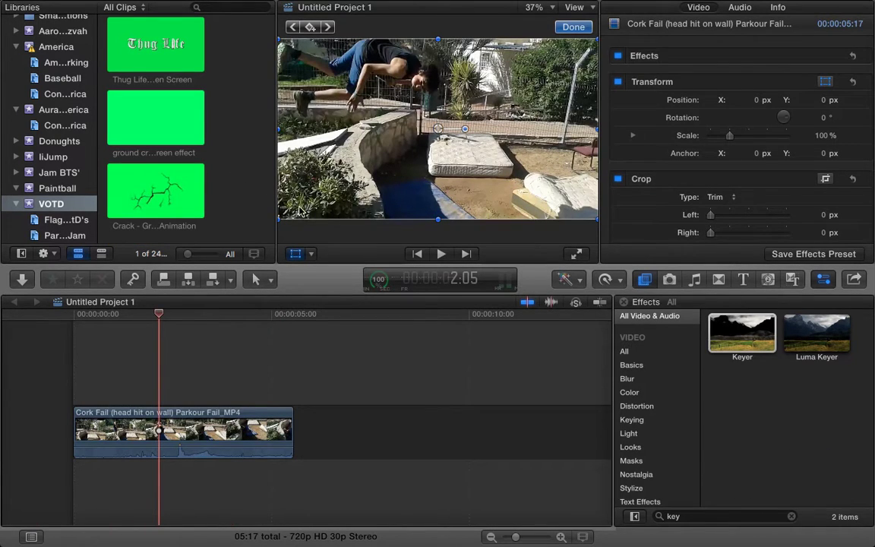
Step: Transform the Cork Fail clip to about 88.6% scale, positioned at about X 44.1 px and Y 79.3 px
drag(454, 138, 477, 138)
click(296, 255)
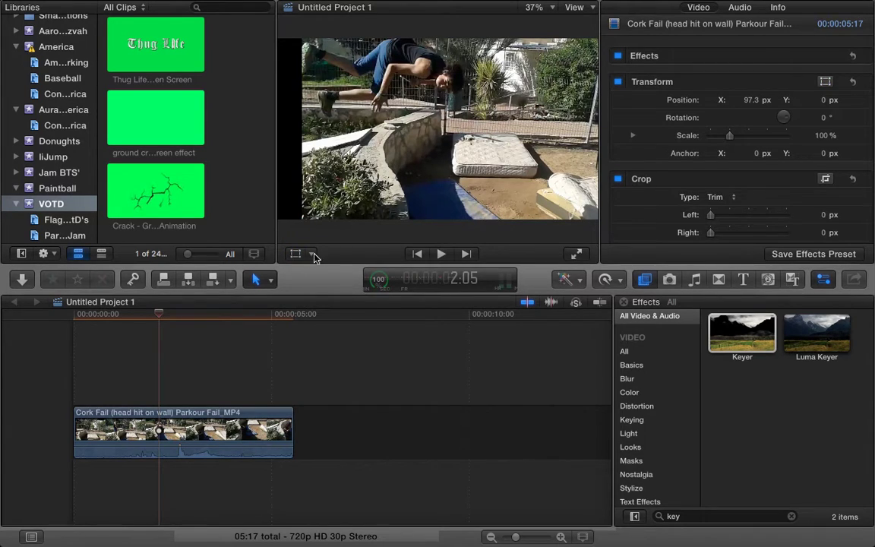
click(296, 254)
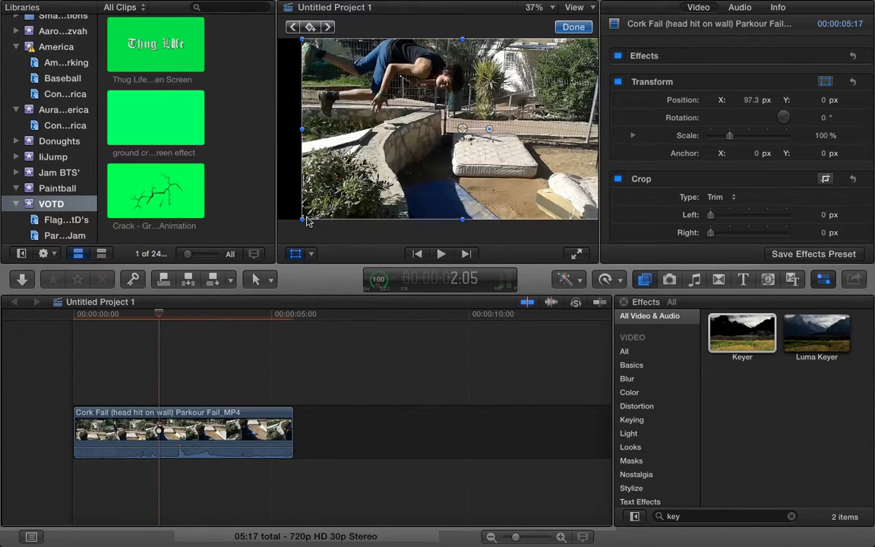
drag(306, 218, 374, 116)
drag(358, 74, 320, 49)
click(463, 129)
drag(463, 129, 451, 112)
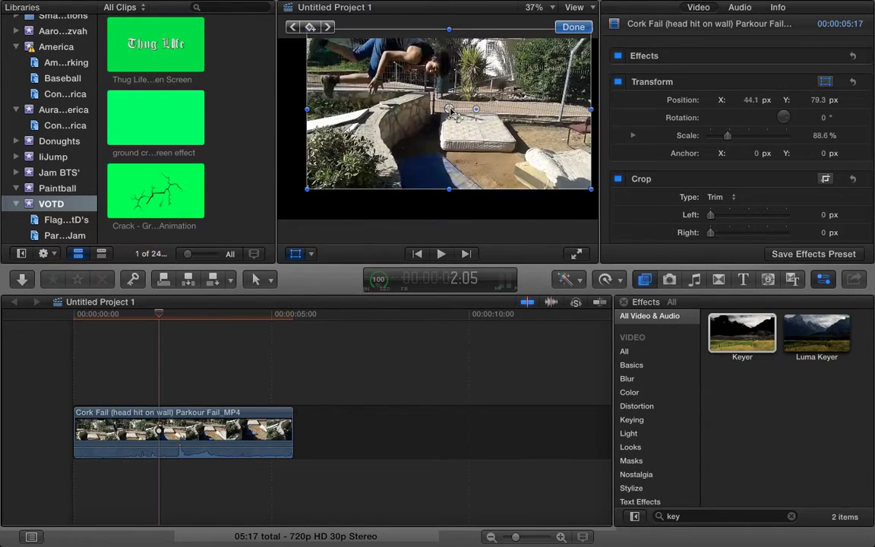
Step: Distort the Cork Fail clip by pulling its bottom-left corner inward by about 93.8 px horizontally and 112.9 px vertically
click(312, 255)
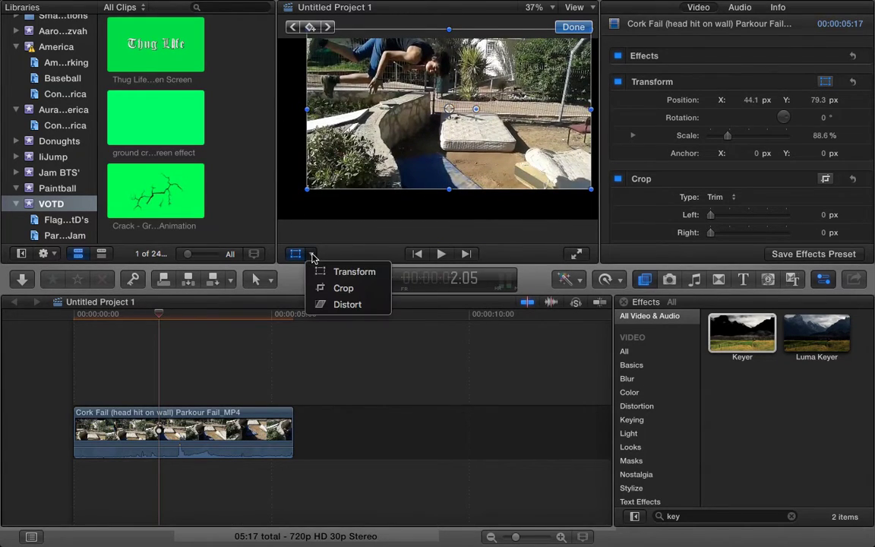
click(346, 275)
click(311, 253)
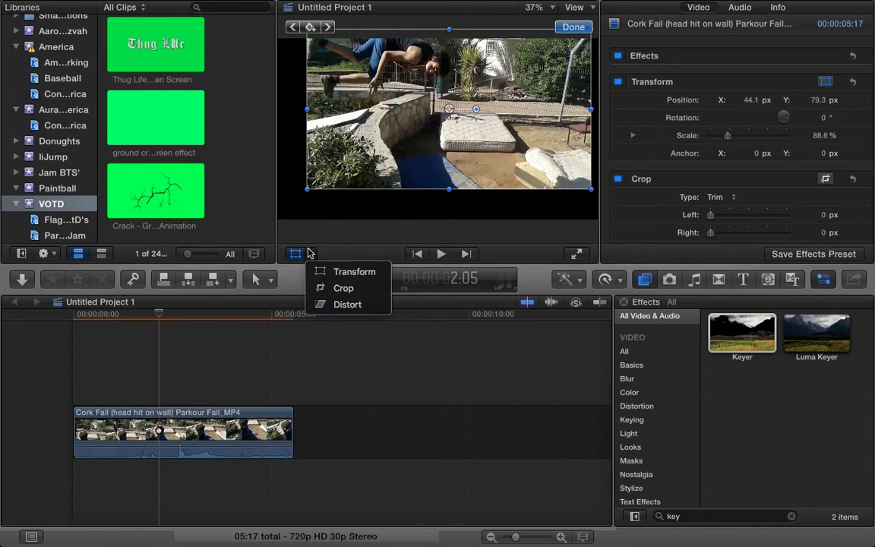
click(339, 305)
drag(319, 185, 327, 163)
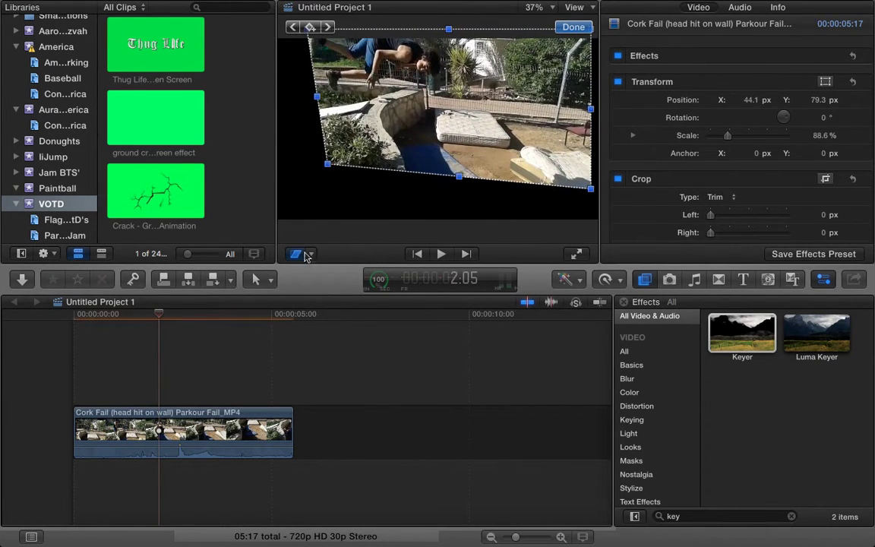
Step: Crop the Cork Fail clip with Trim by about 297.9 px on the left and 89.4 px on the right
click(310, 254)
click(342, 288)
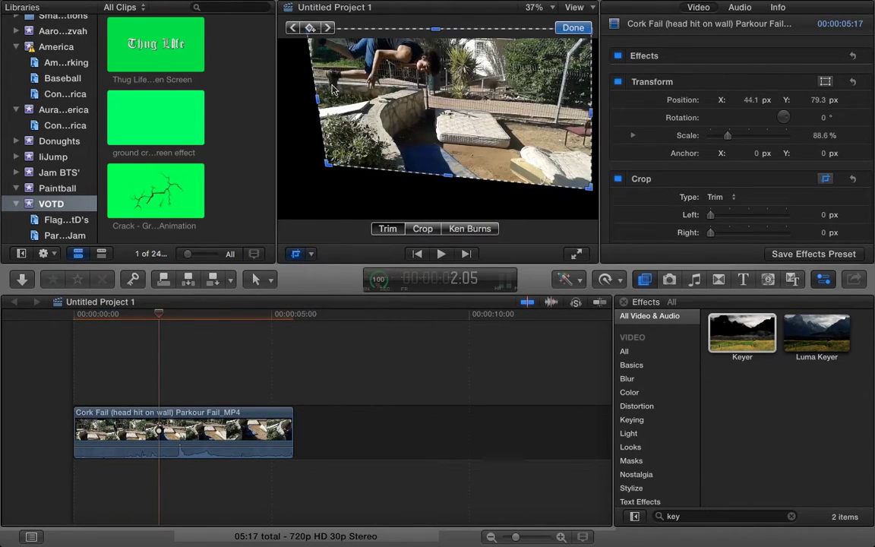
drag(322, 101, 392, 153)
drag(534, 72, 516, 135)
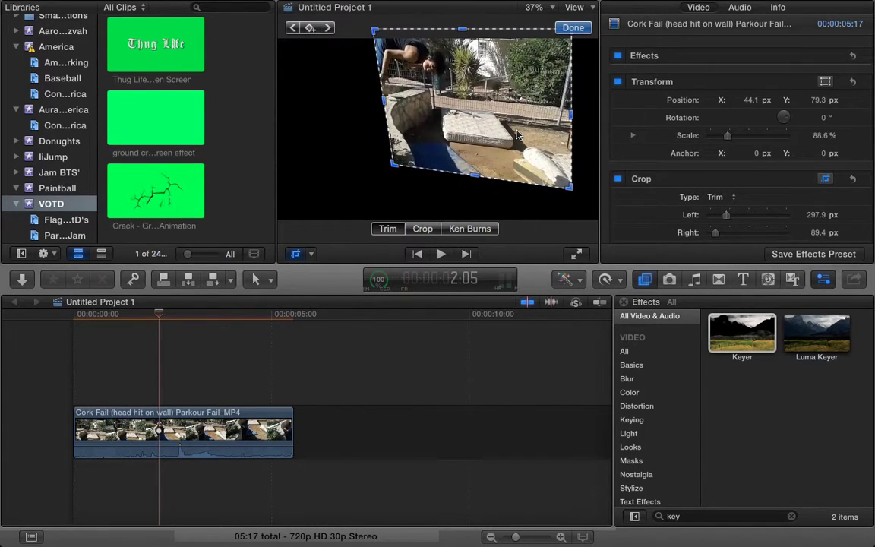
Step: Switch the clip's crop to Ken Burns, reposition the end frame and finish the crop adjustment
click(456, 230)
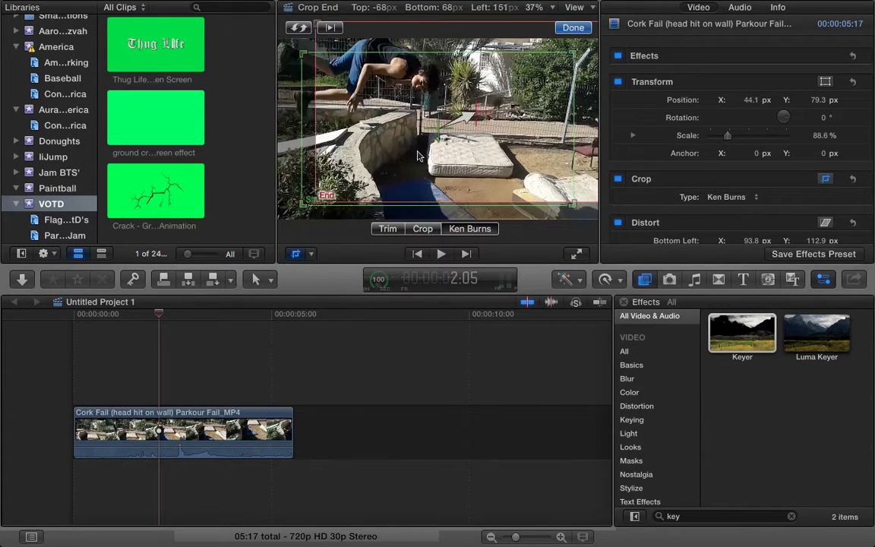
drag(417, 152, 373, 164)
click(396, 137)
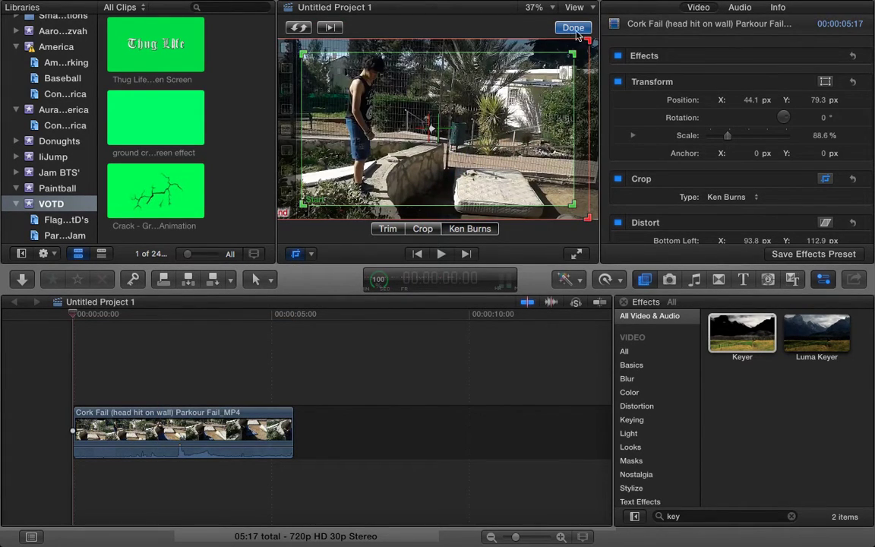
click(573, 28)
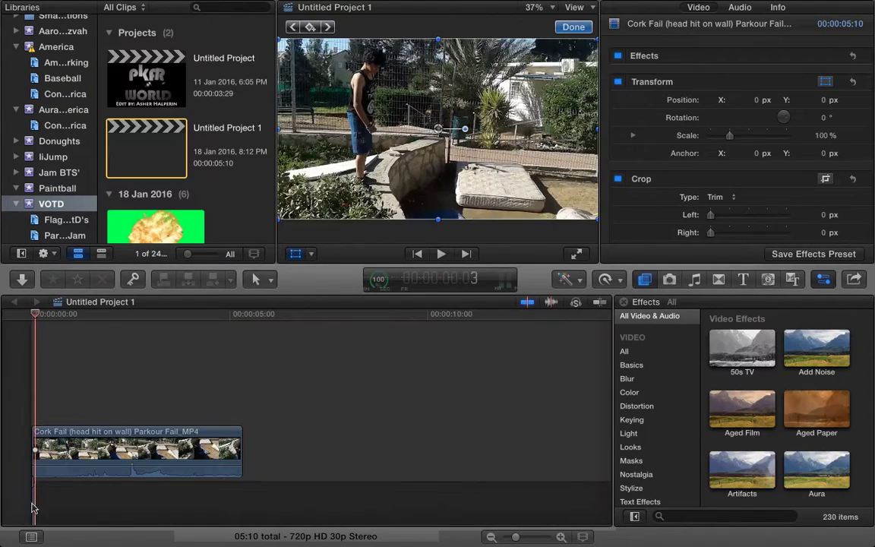
Step: Replace the Cork Fail clip on the timeline with the full clip from the browser and play it back
click(34, 454)
key(BackSpace)
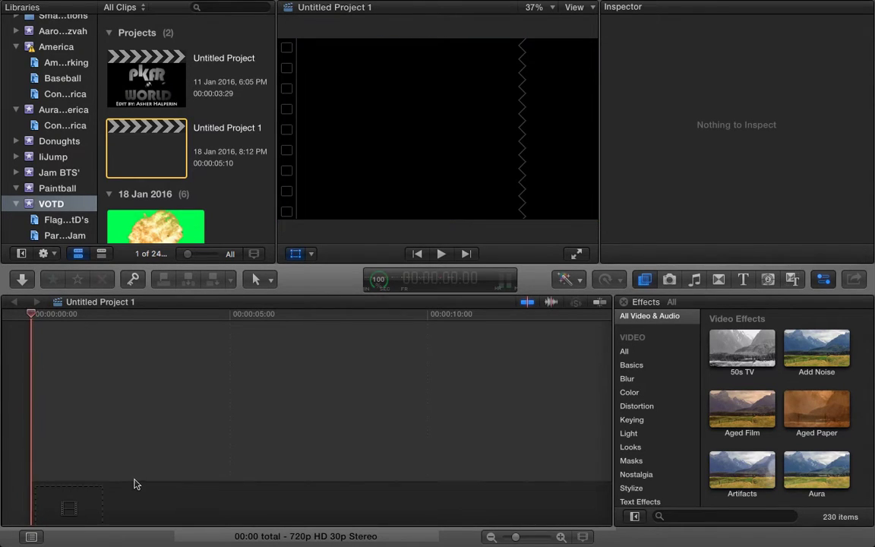
scroll(199, 197, down, 10)
scroll(199, 198, down, 7)
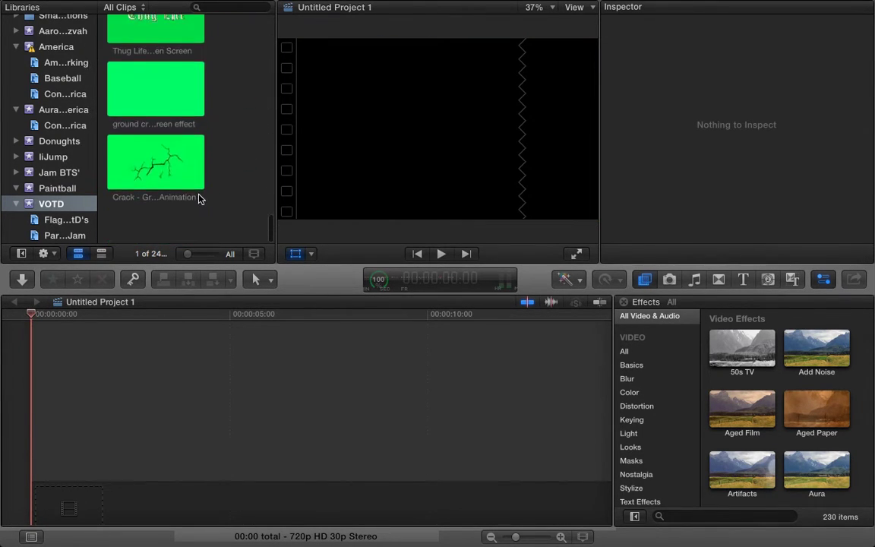
scroll(198, 198, up, 10)
scroll(199, 199, down, 6)
scroll(198, 198, up, 2)
scroll(199, 199, up, 3)
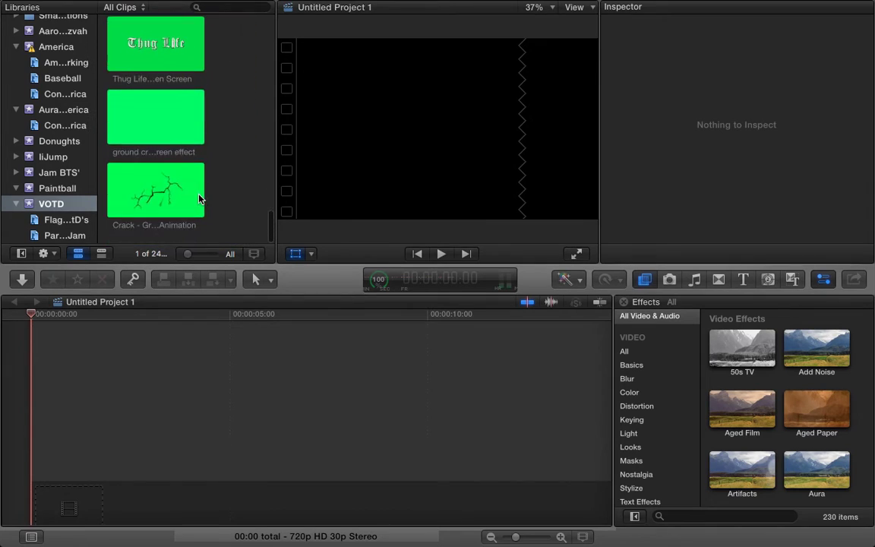
scroll(199, 152, down, 5)
click(195, 57)
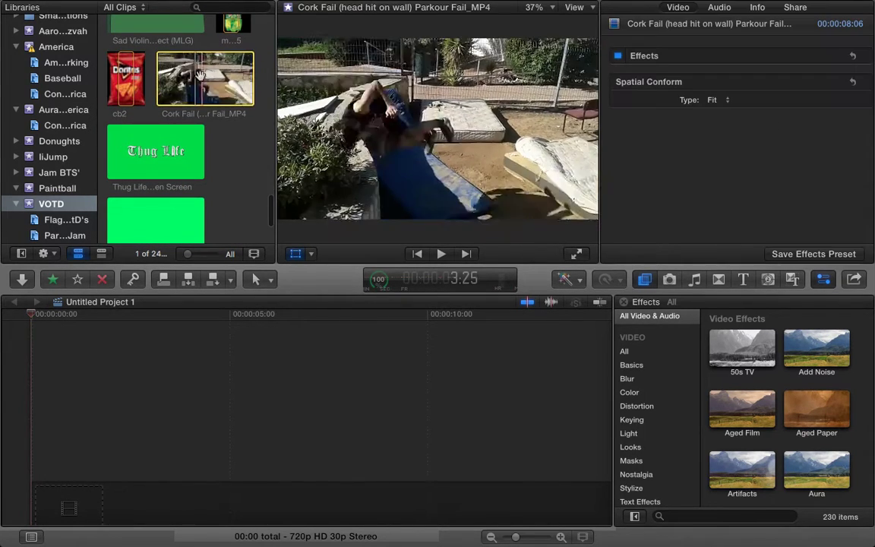
drag(192, 76, 20, 410)
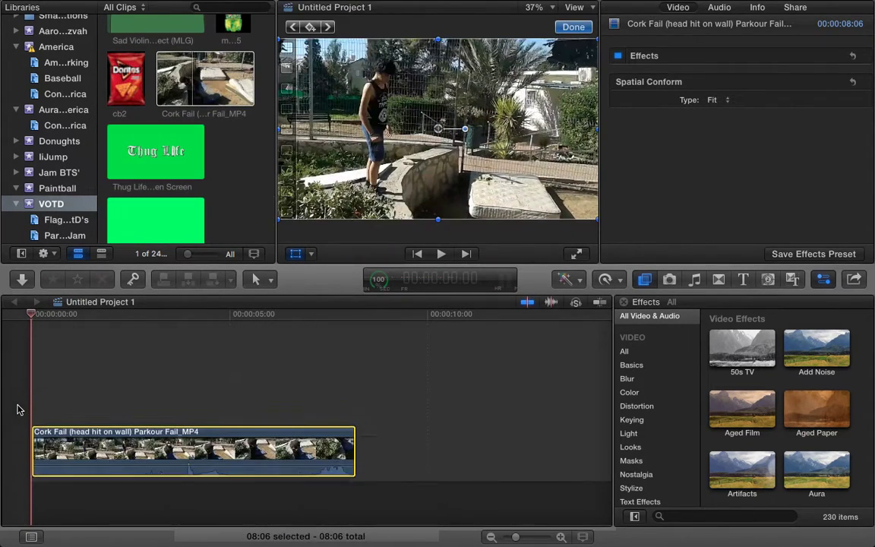
key(space)
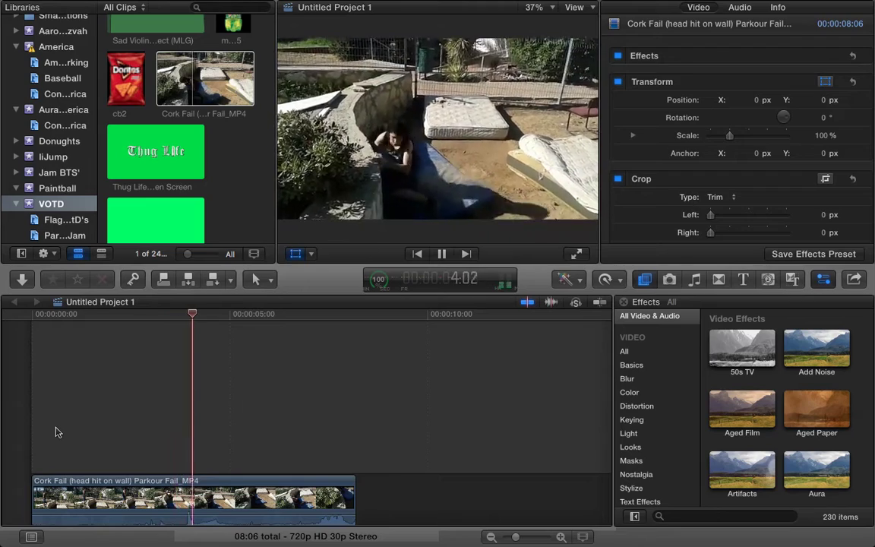
key(space)
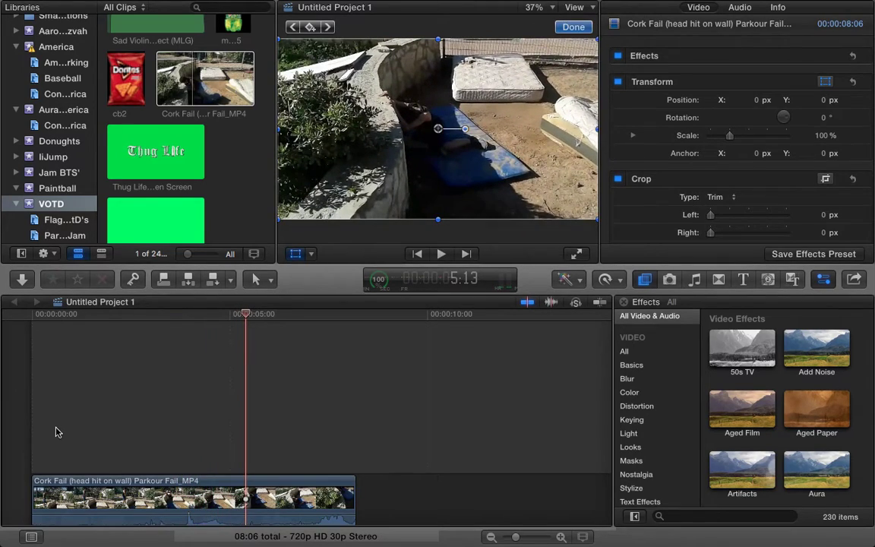
Step: Switch to YouTube in Chrome and search for "randy orton vine"
key(ctrl+Left)
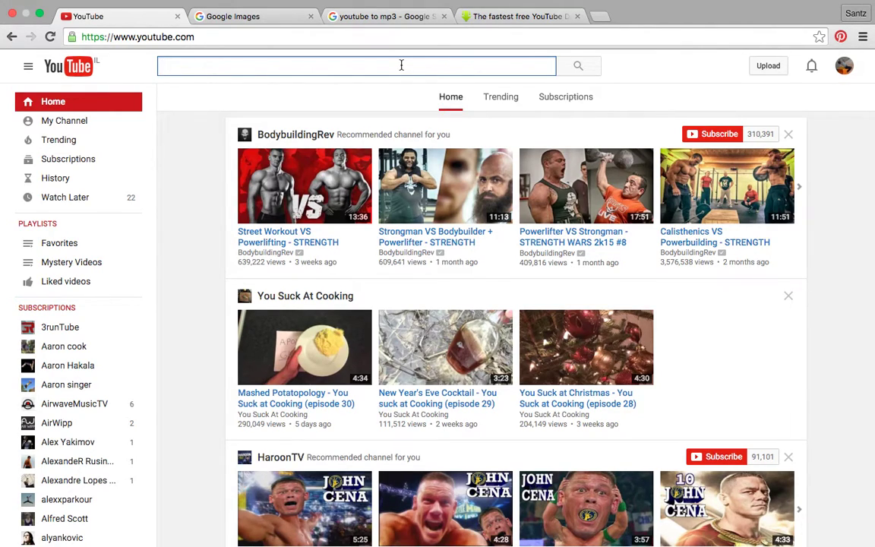
text(Rand)
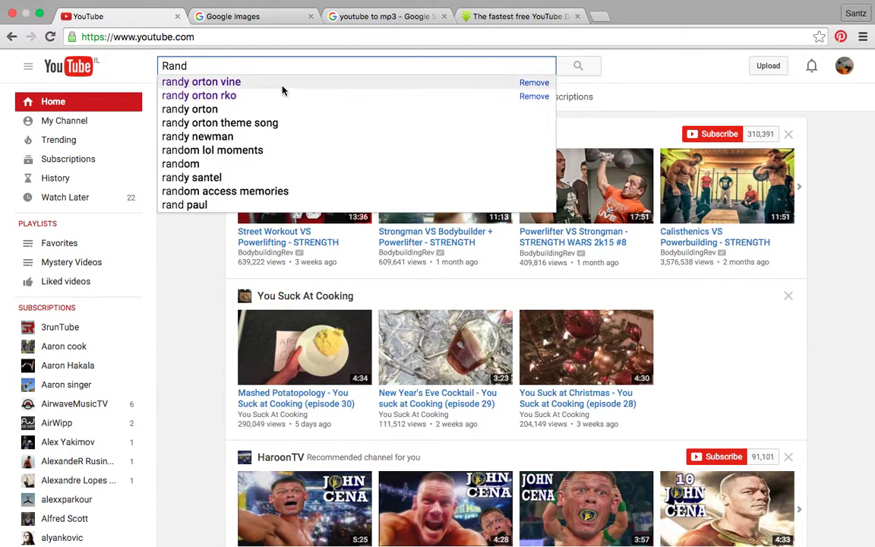
click(280, 83)
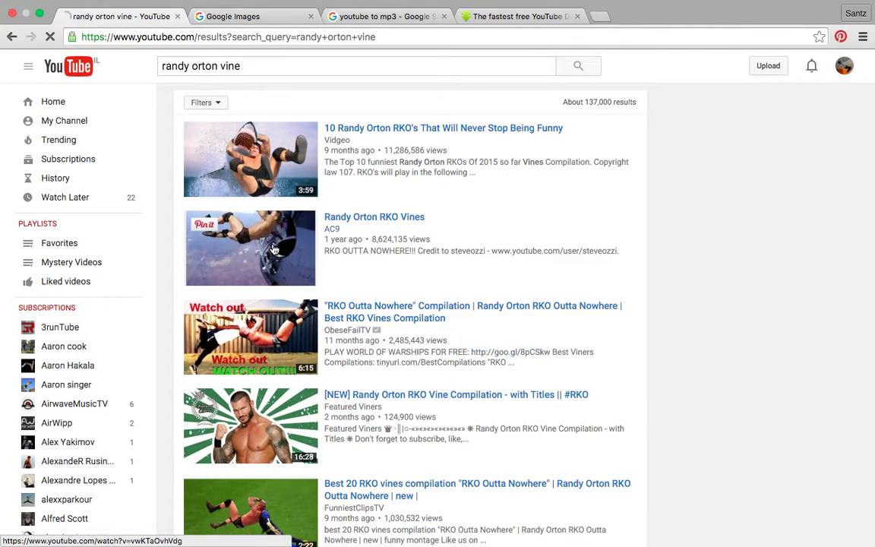
Step: Open the "Randy Orton RKO Vines" video, pause it and show its download format options
click(259, 240)
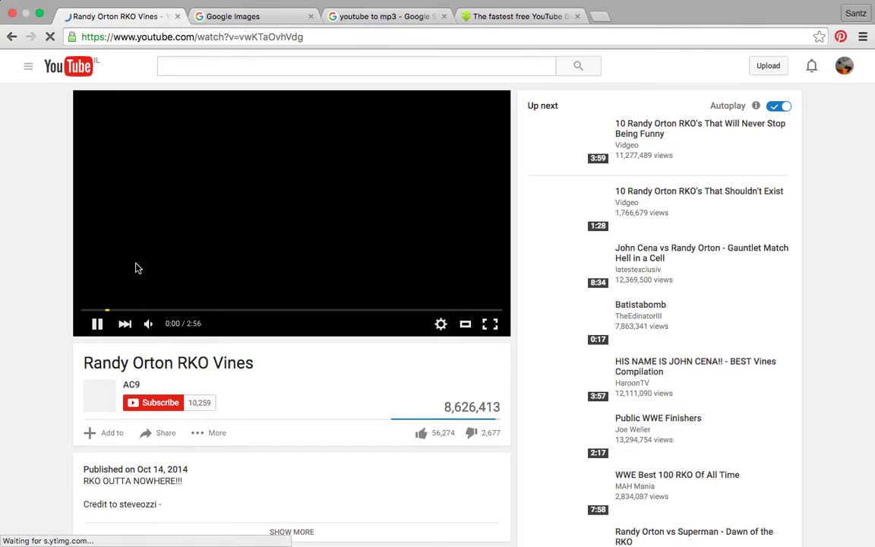
click(97, 323)
mouse_move(364, 141)
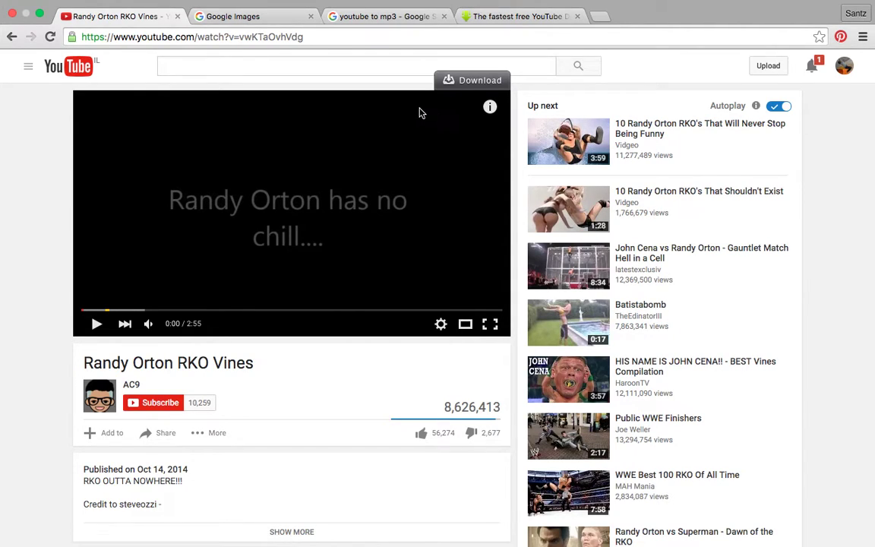
click(464, 81)
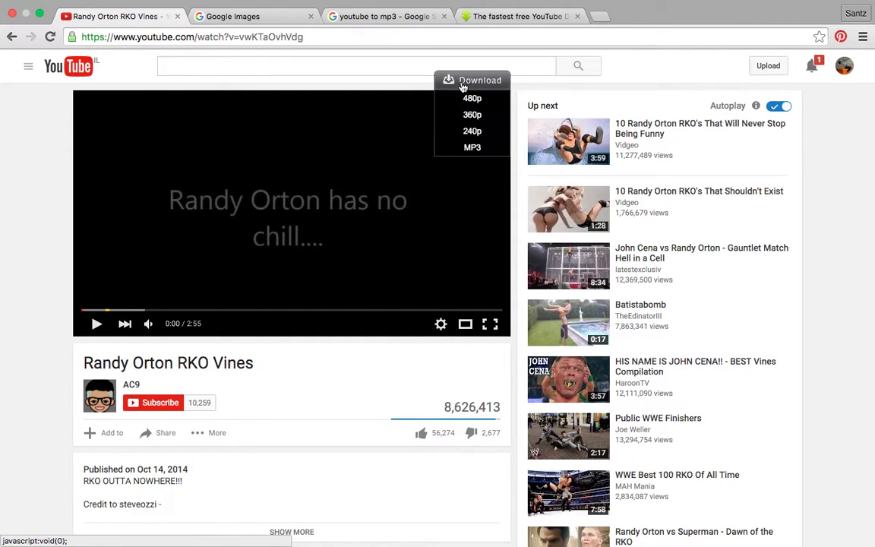
Step: Look over the YouTube to mp3 Converter site from the Google results, close it and return to the YouTube video
click(417, 17)
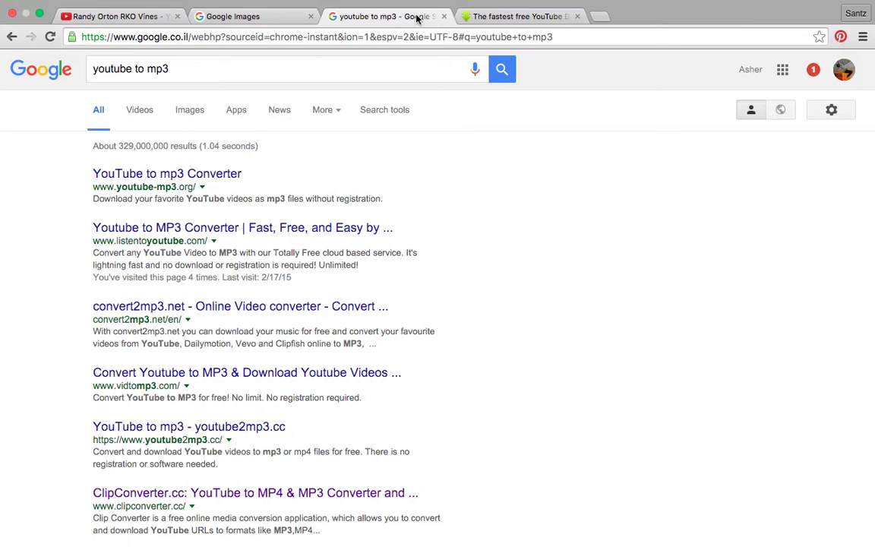
click(162, 179)
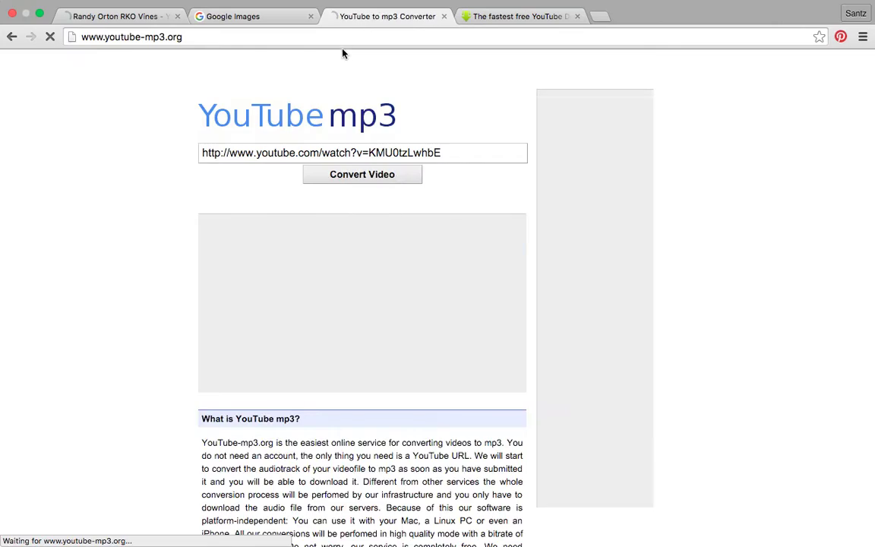
scroll(357, 158, down, 2)
scroll(357, 158, up, 2)
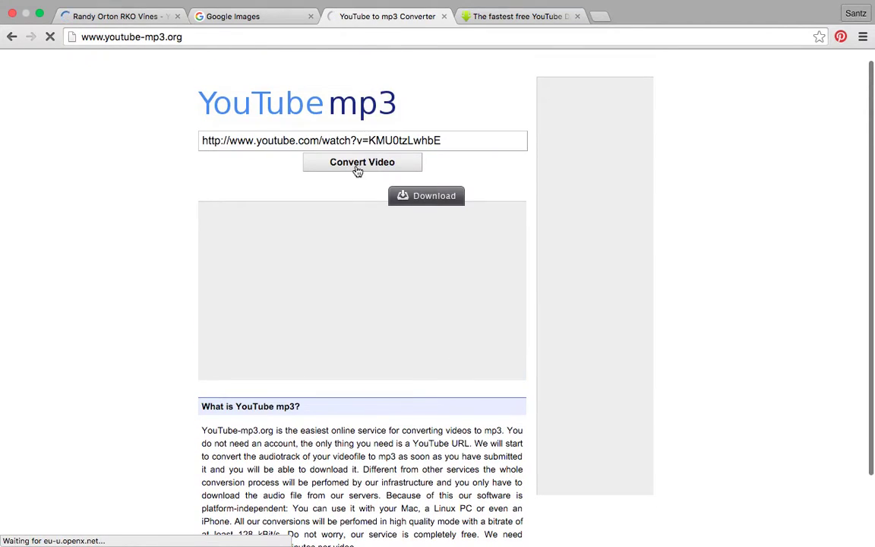
scroll(387, 150, down, 2)
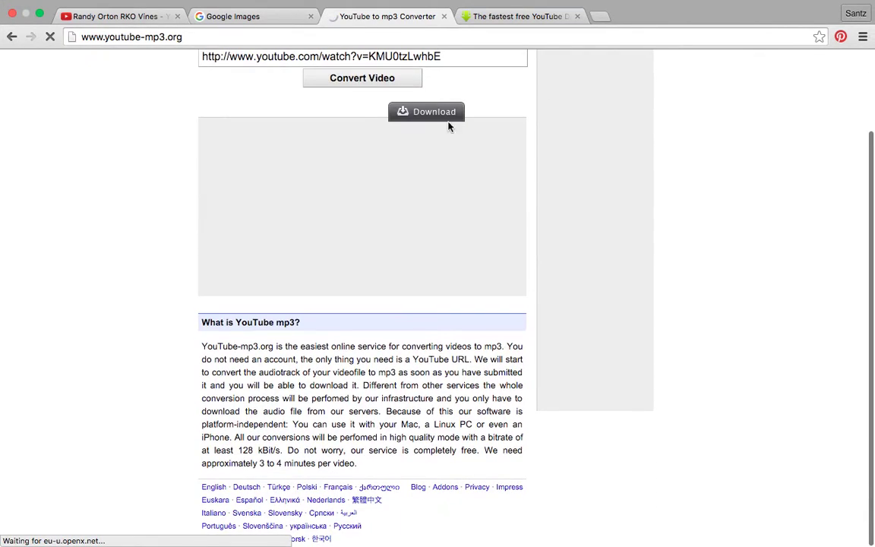
click(444, 32)
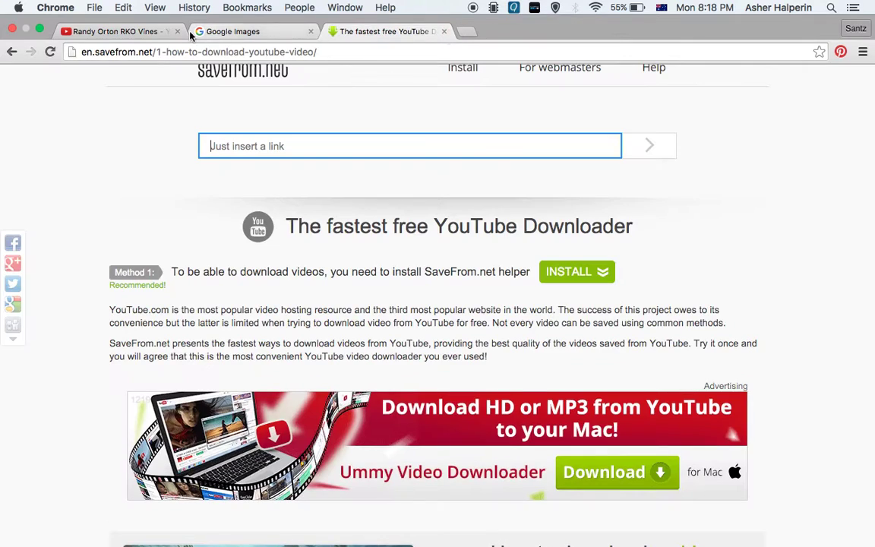
click(118, 32)
mouse_move(330, 166)
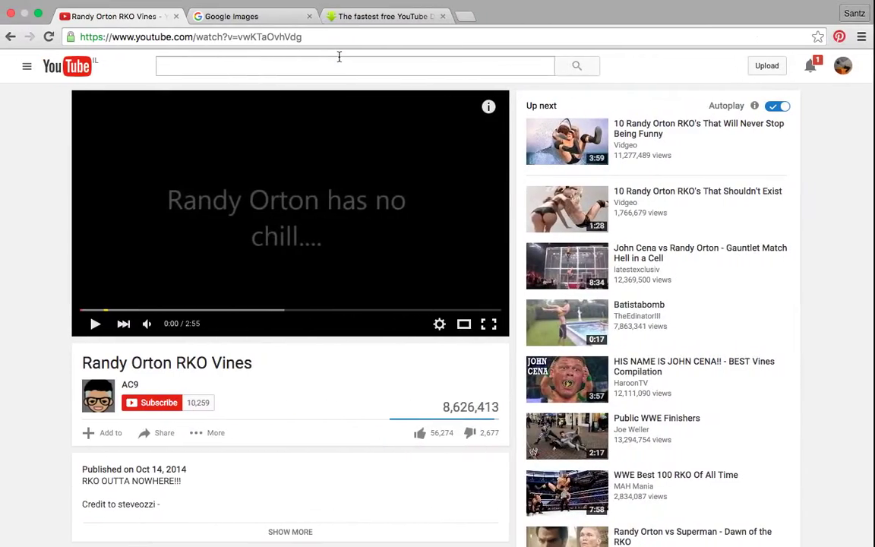
Step: Search Google Images for "Randy orton png" and narrow the results to the RKO suggestion
click(271, 19)
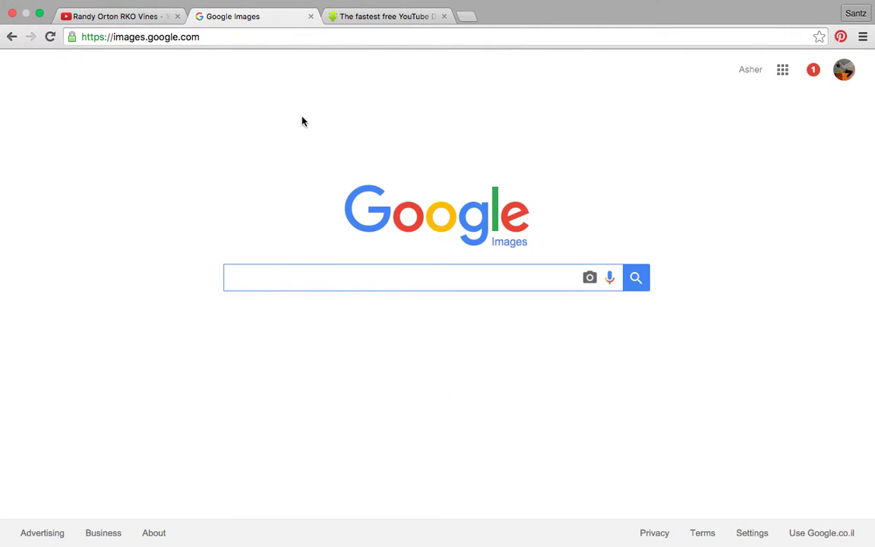
text(Ra)
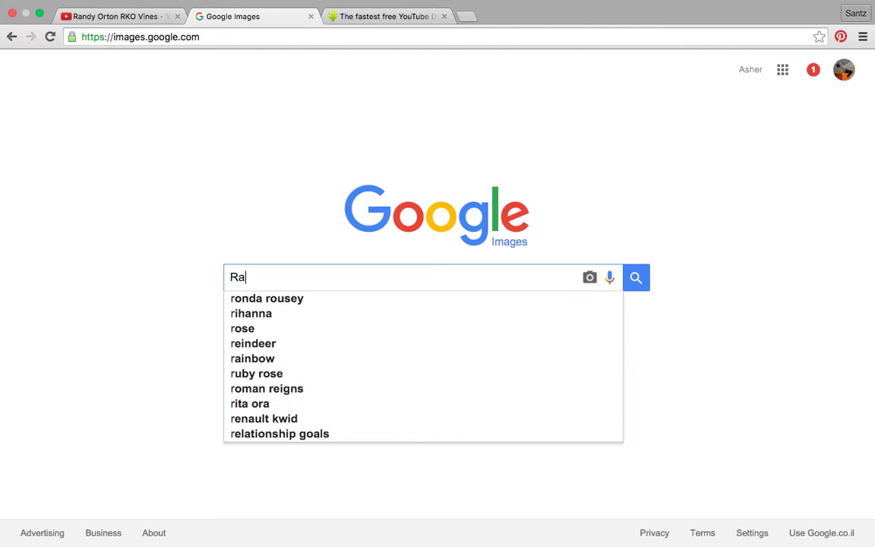
text(nd)
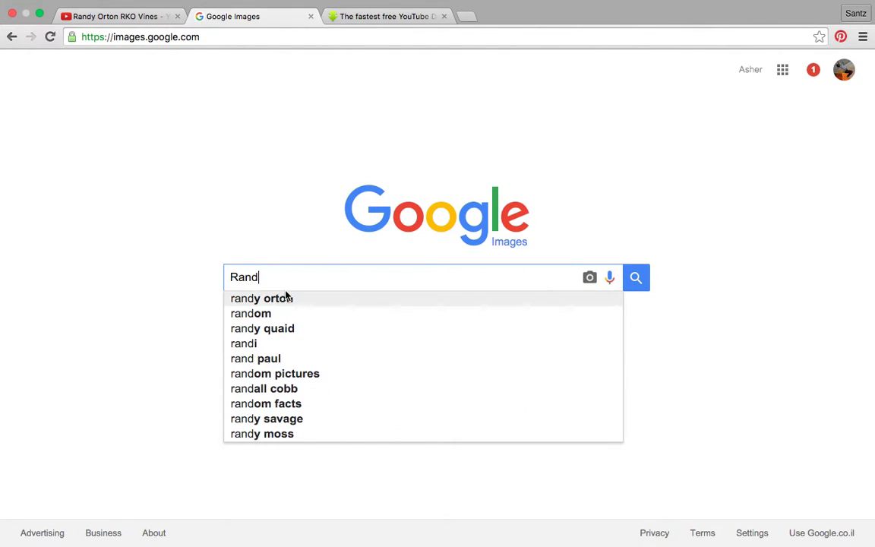
text(y o)
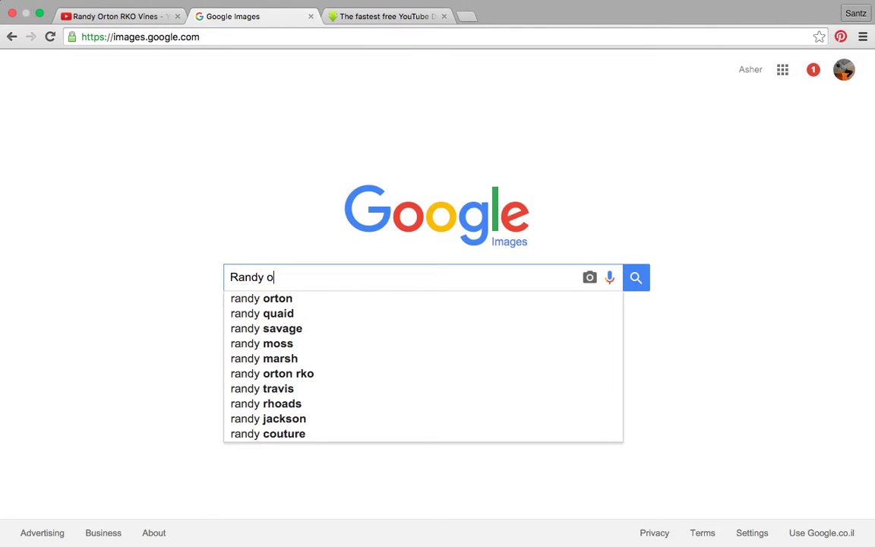
text(rton p)
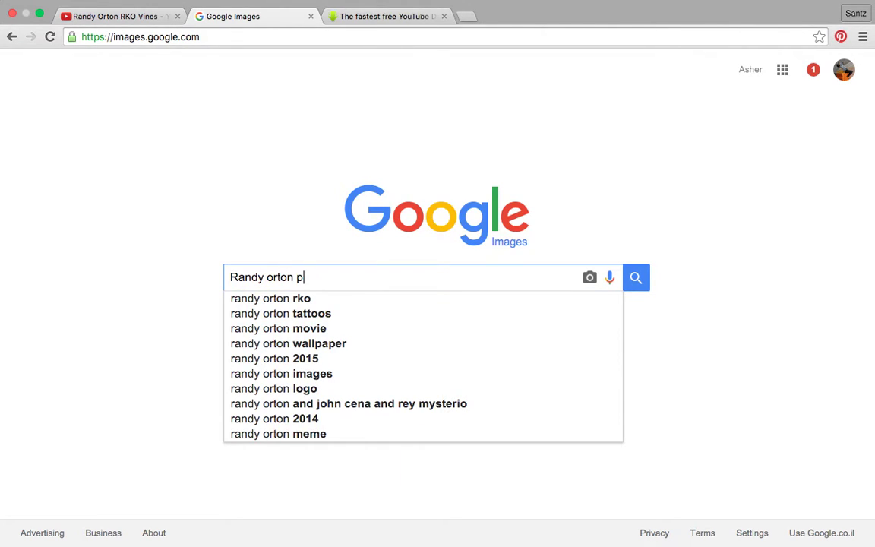
text(ng)
key(Return)
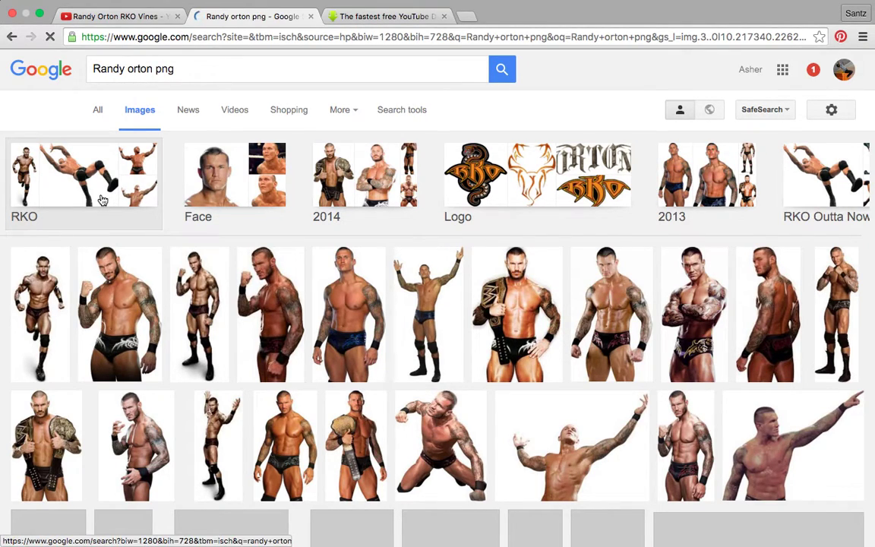
click(122, 169)
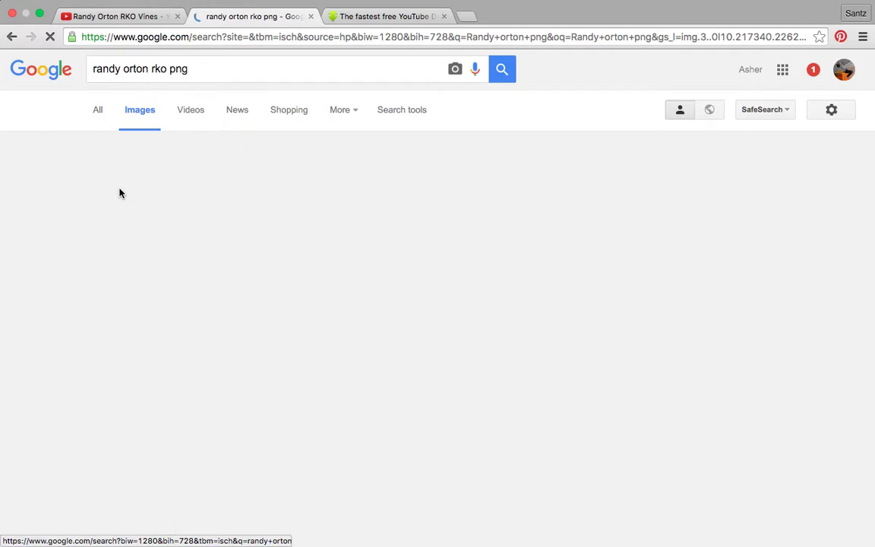
Step: Preview the leaping, arms-raised and push-up pose cut-outs of Randy Orton and browse the remaining image results
scroll(133, 286, down, 1)
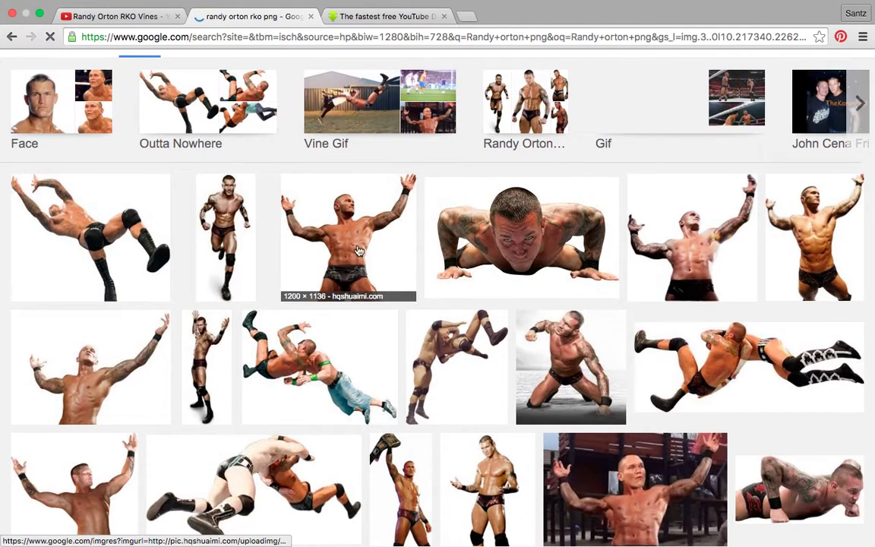
click(80, 272)
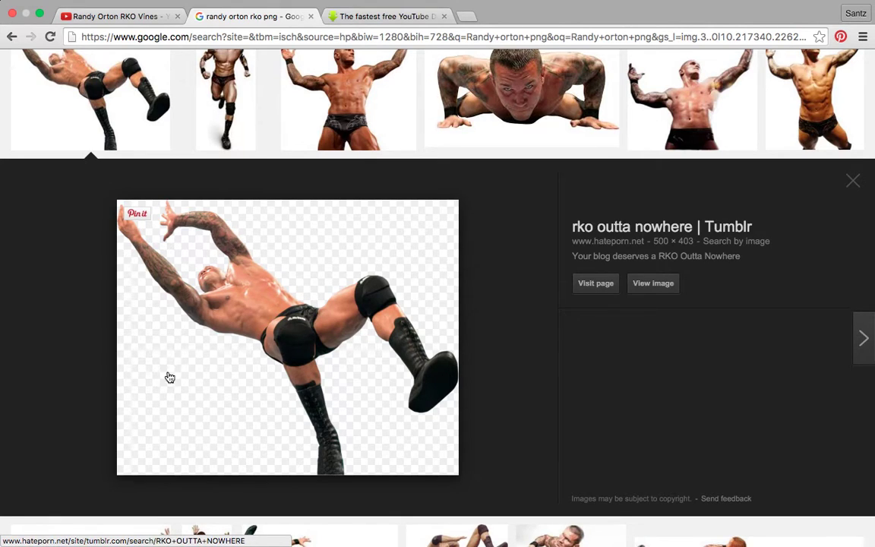
scroll(170, 377, up, 3)
click(329, 209)
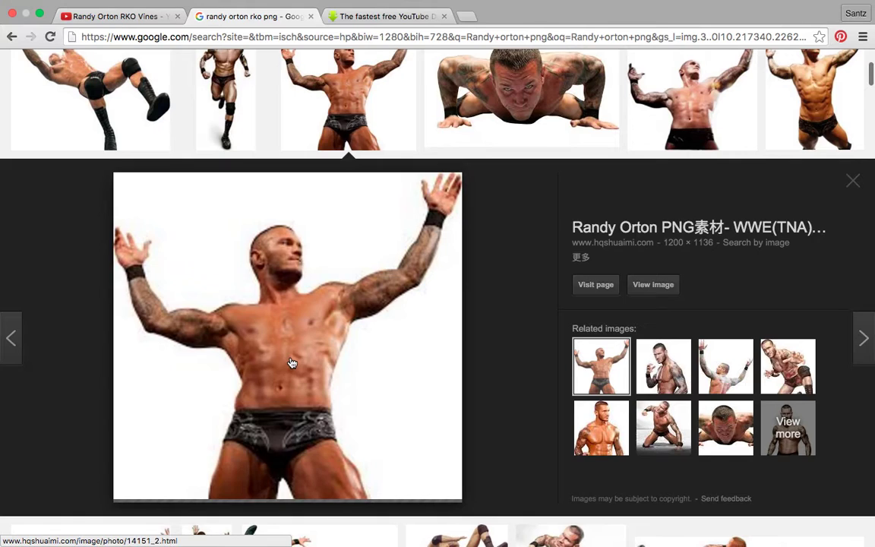
scroll(291, 363, up, 3)
click(465, 212)
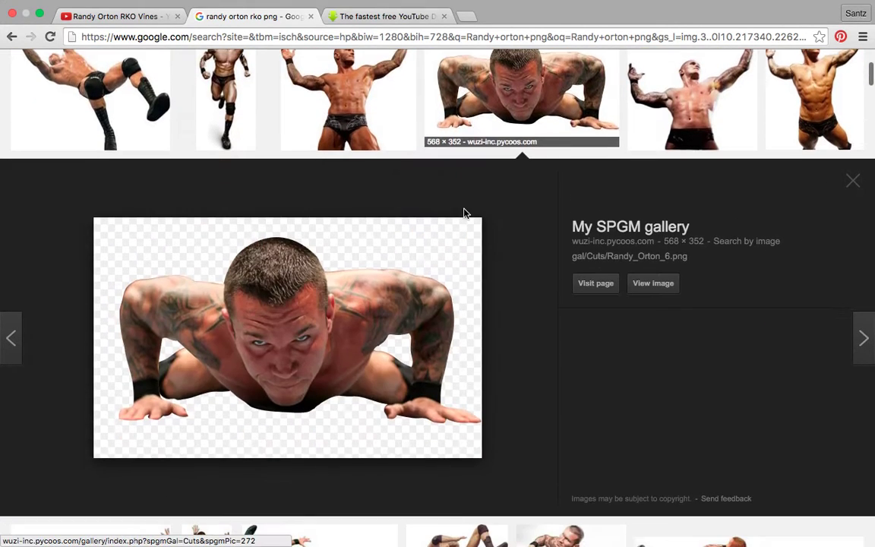
scroll(391, 318, down, 3)
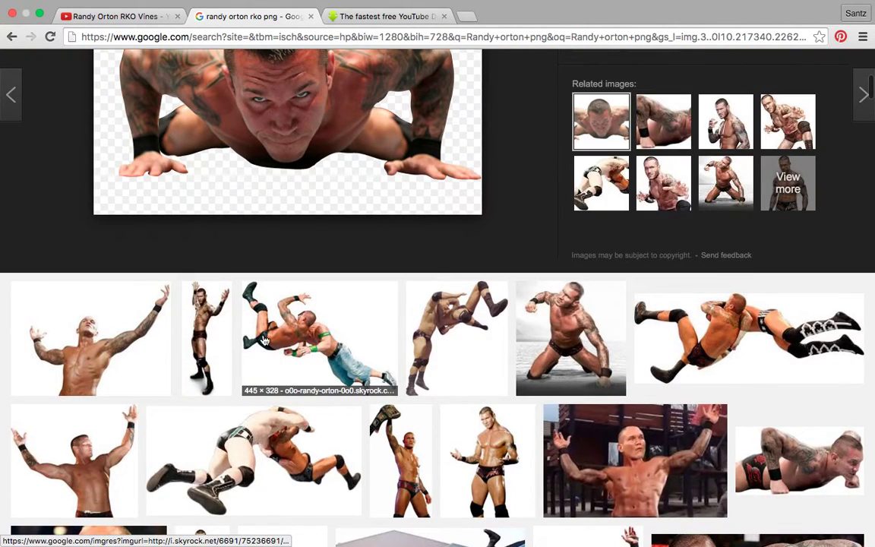
scroll(264, 340, down, 2)
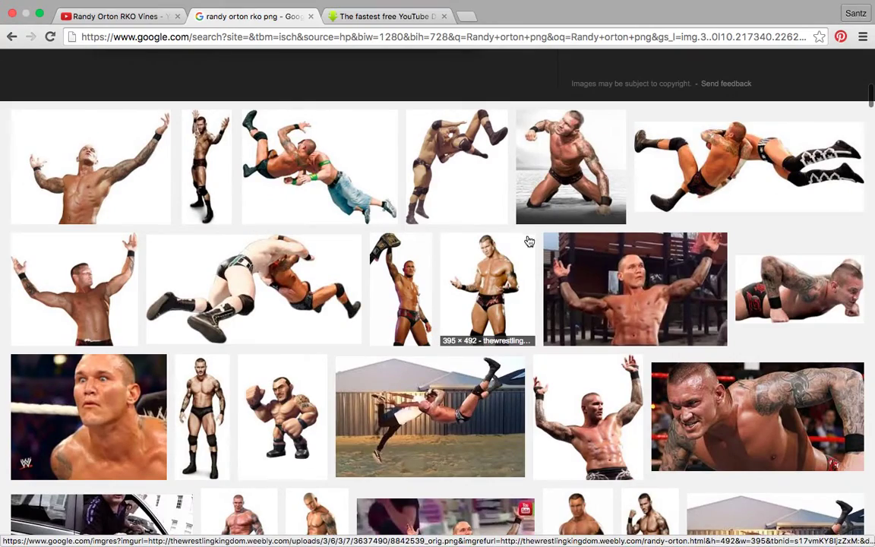
scroll(516, 266, down, 6)
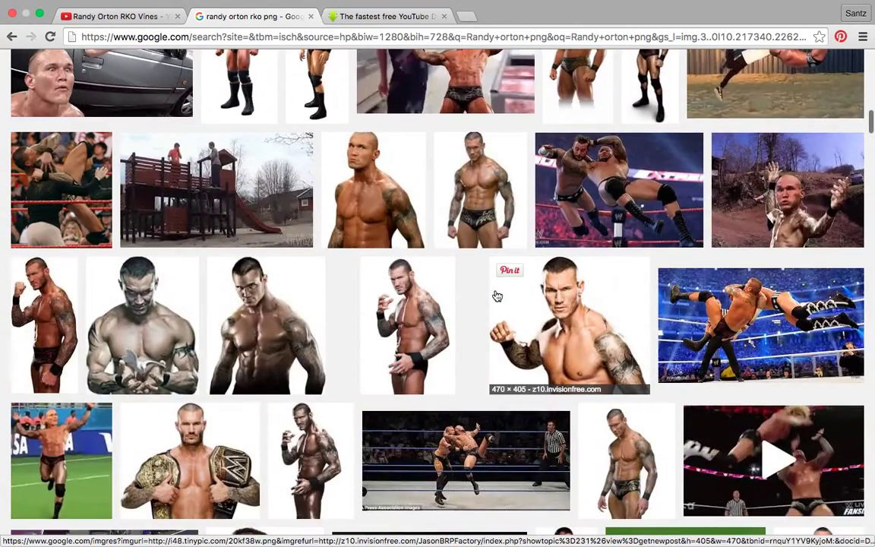
scroll(497, 296, up, 15)
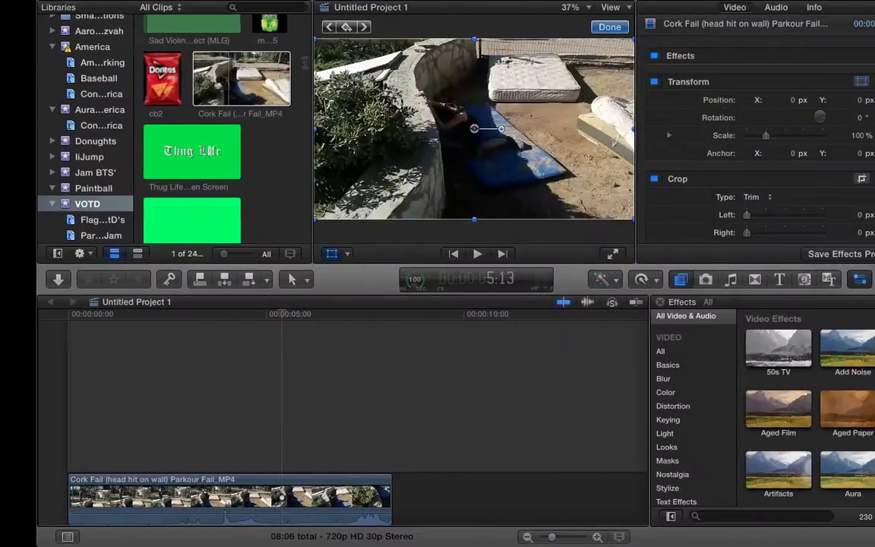
Step: Switch to Final Cut Pro and append the marked section of the Randy Orton RKO Vines audio to the timeline's end
scroll(224, 162, up, 10)
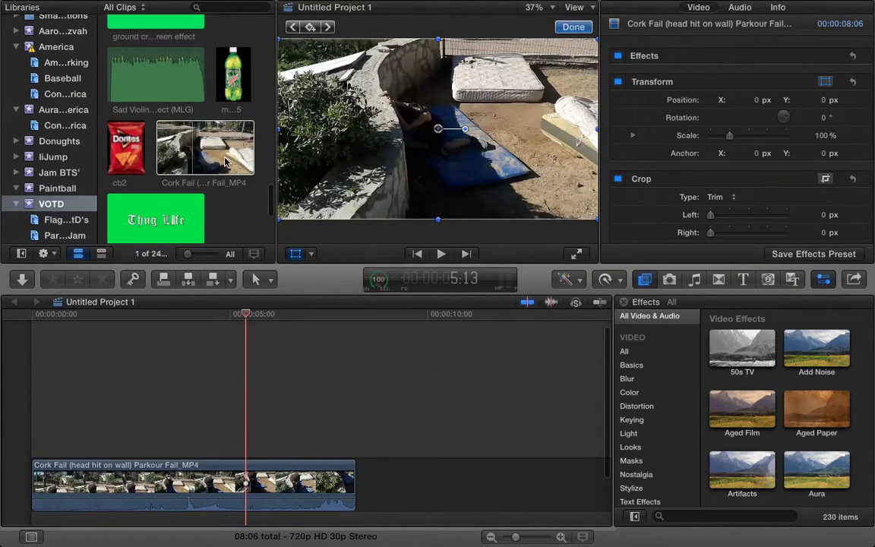
scroll(224, 162, up, 3)
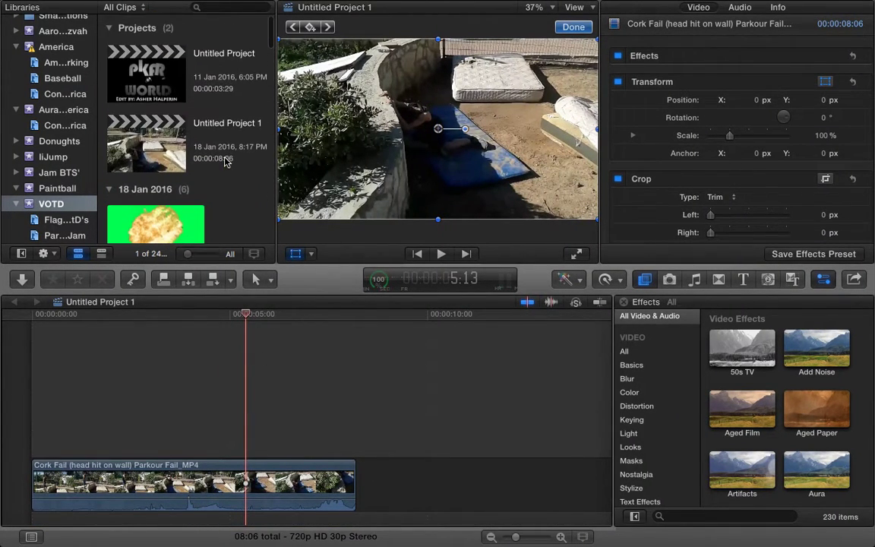
scroll(224, 162, down, 10)
scroll(141, 70, up, 2)
click(141, 70)
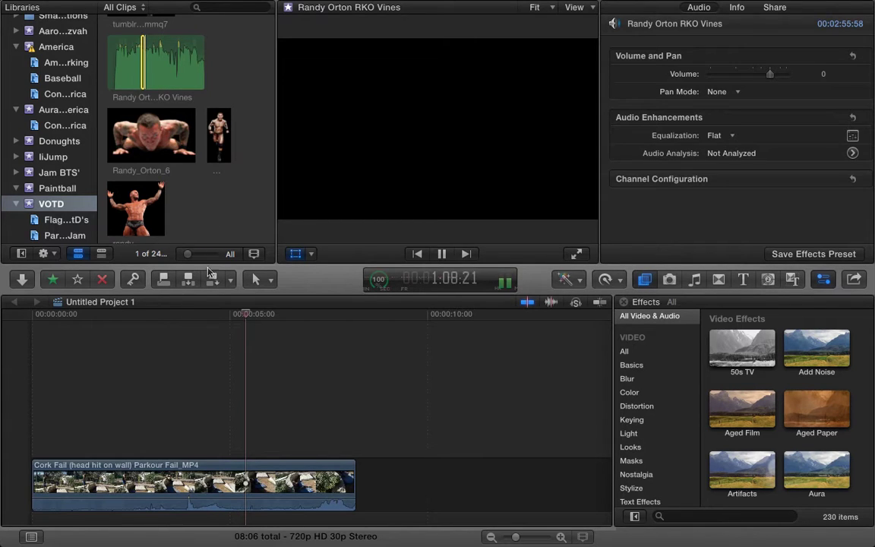
click(212, 278)
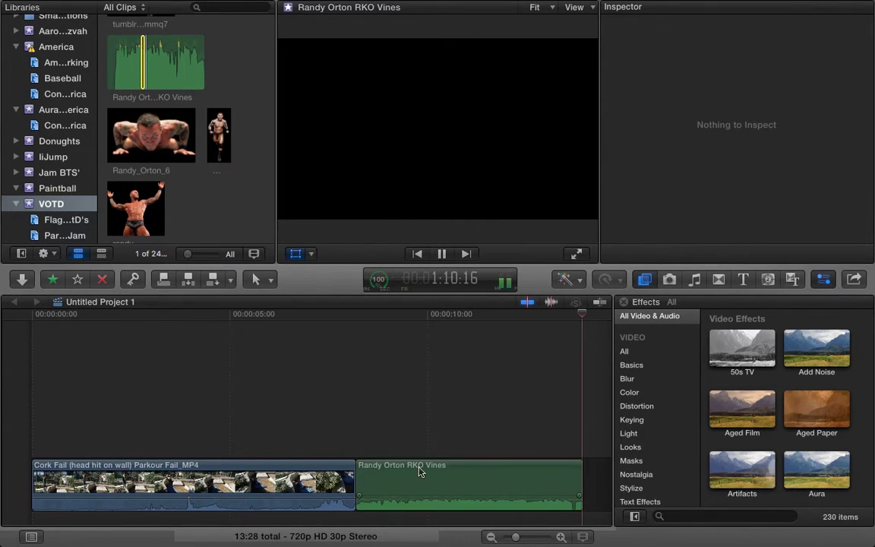
Step: Move the Randy Orton RKO Vines audio to the timeline's start, attach it beneath the Cork Fail clip and play it back
drag(419, 472, 34, 473)
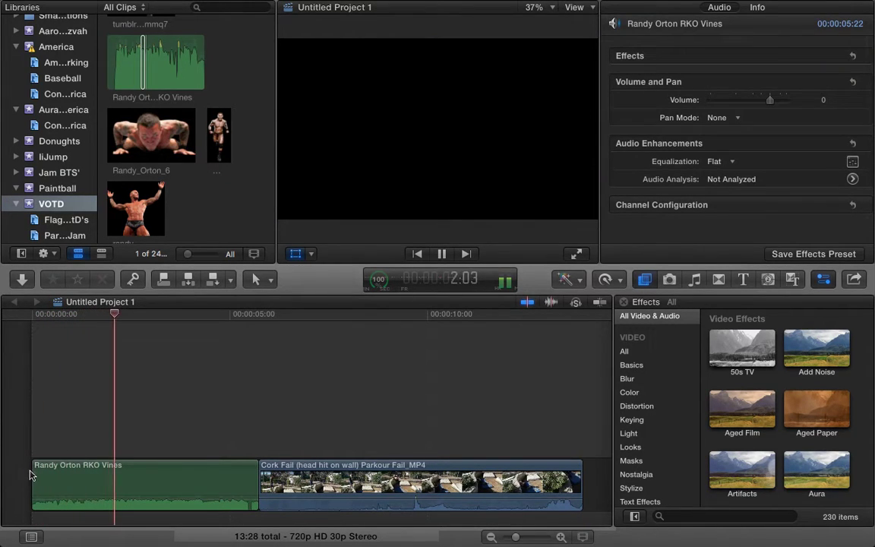
click(76, 475)
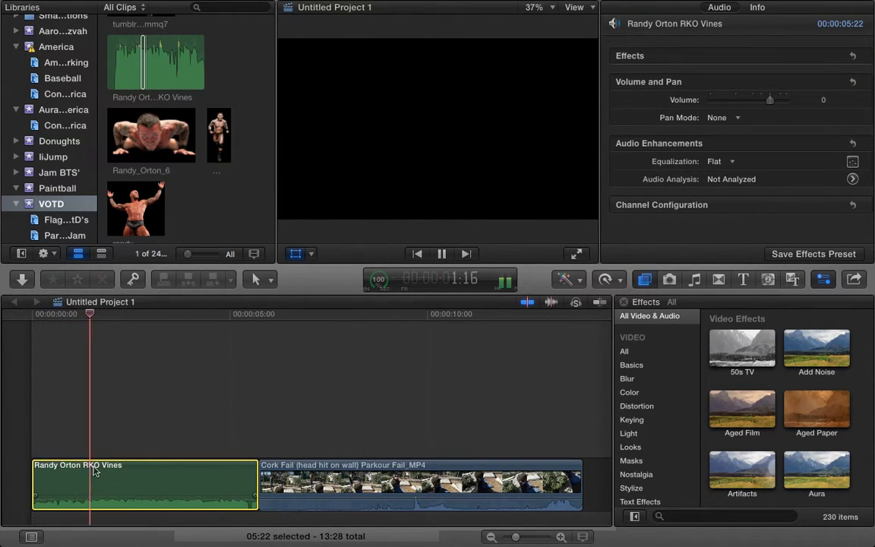
mouse_move(94, 471)
mouse_down()
mouse_move(95, 505)
mouse_move(93, 486)
mouse_up()
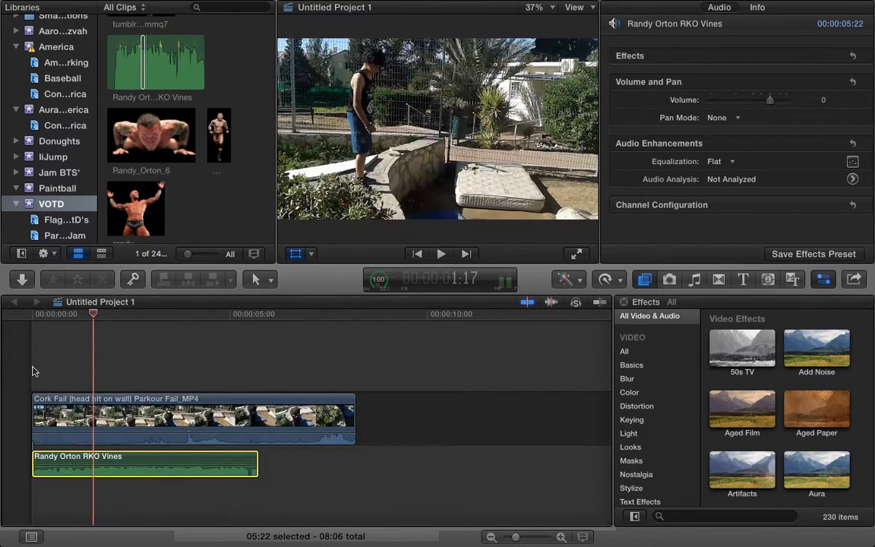
click(32, 371)
key(space)
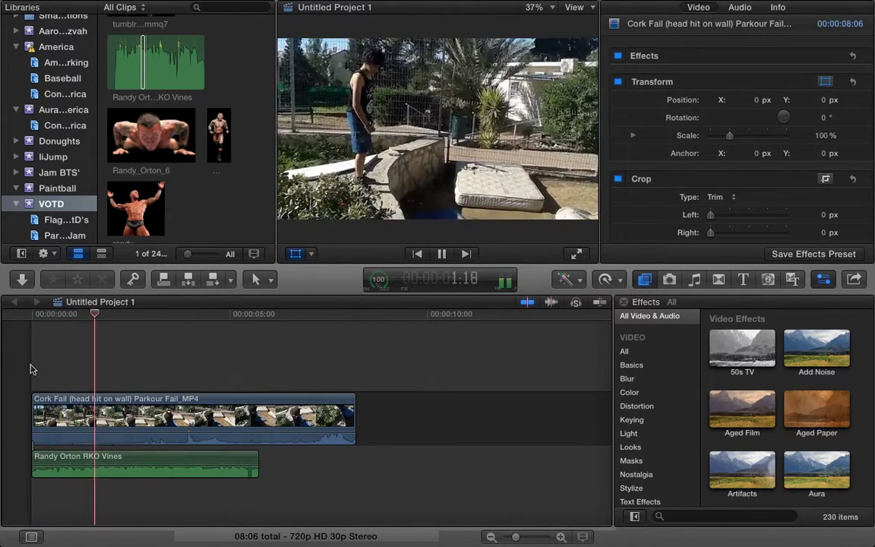
key(space)
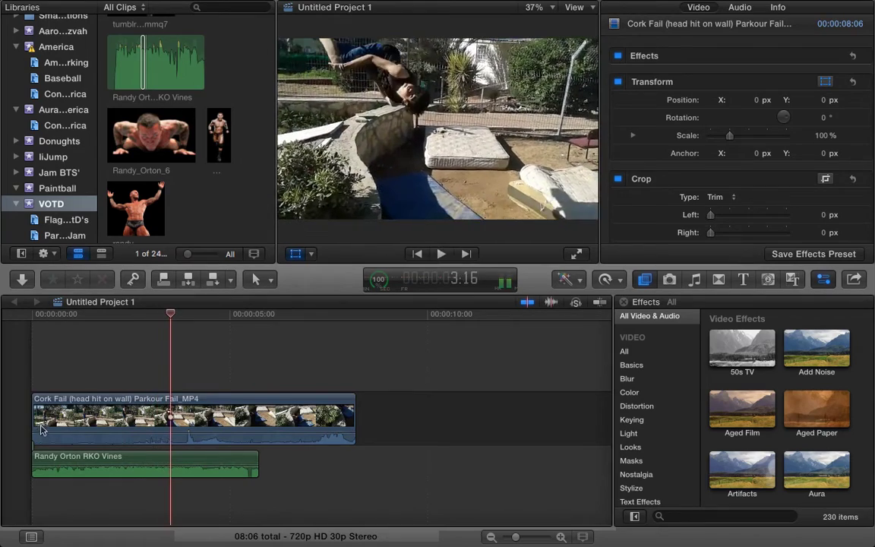
Step: Shift the Randy Orton RKO Vines audio to start about 1.3 seconds into the Cork Fail clip, checking the timing by playback
drag(87, 459, 130, 460)
click(140, 362)
key(space)
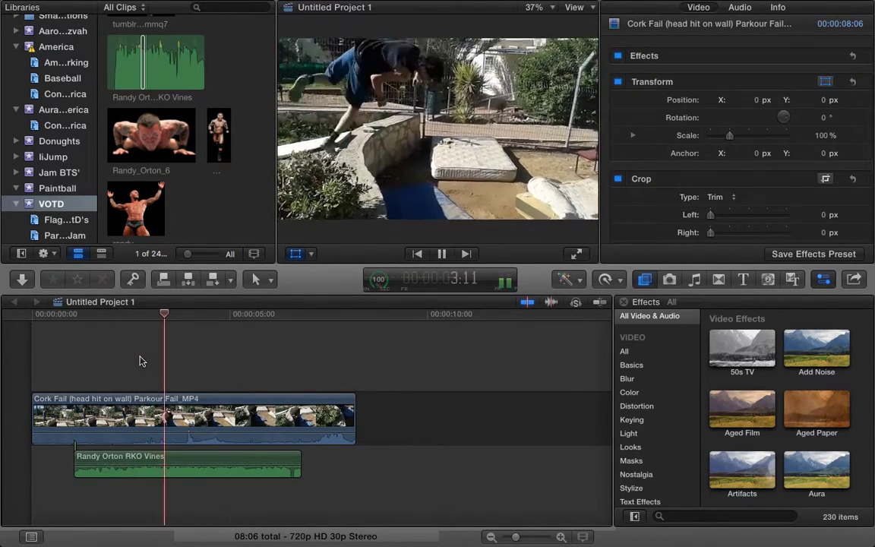
key(space)
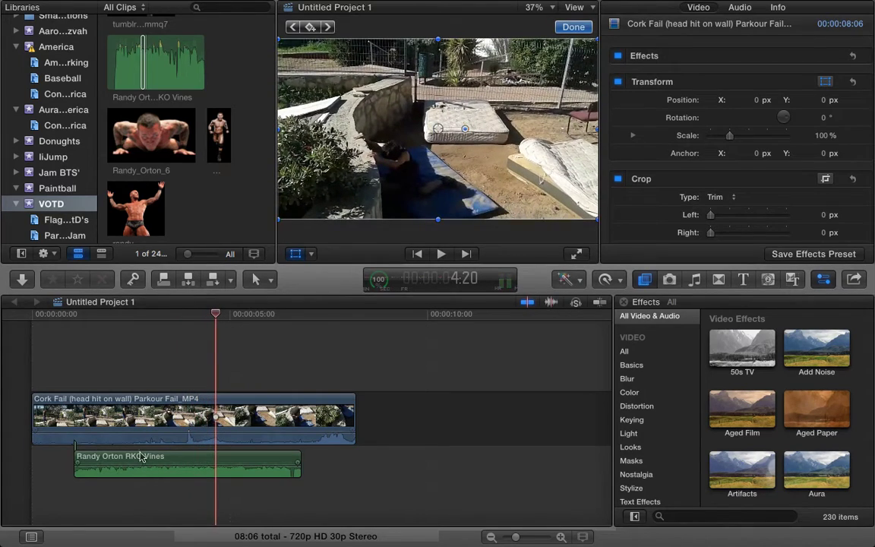
drag(141, 457, 148, 456)
click(144, 330)
key(space)
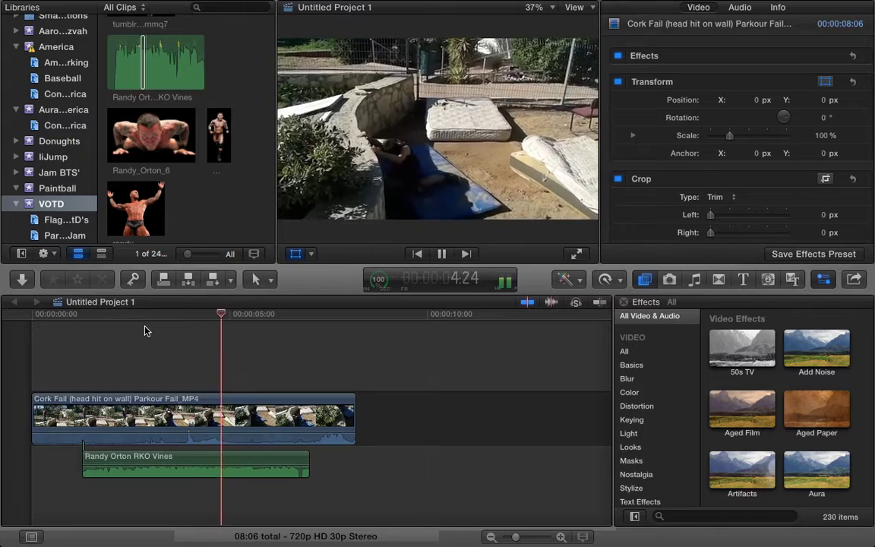
click(120, 353)
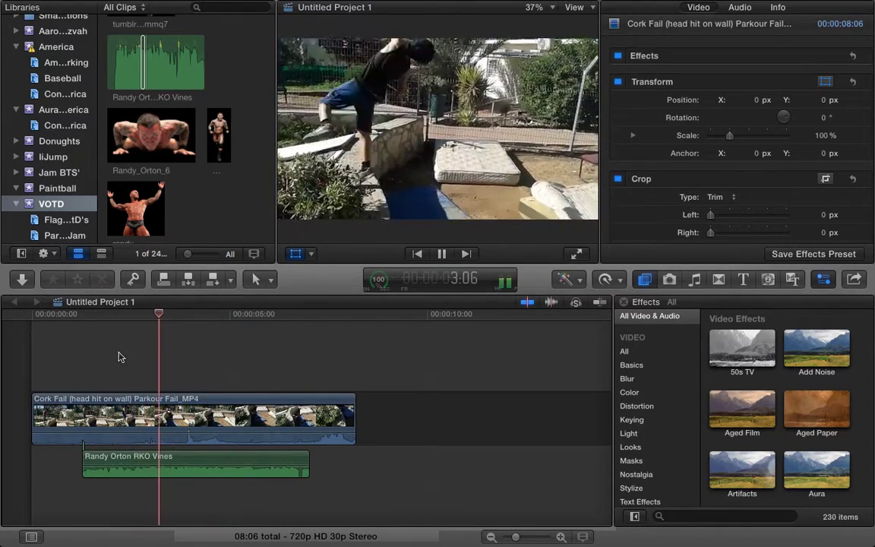
key(space)
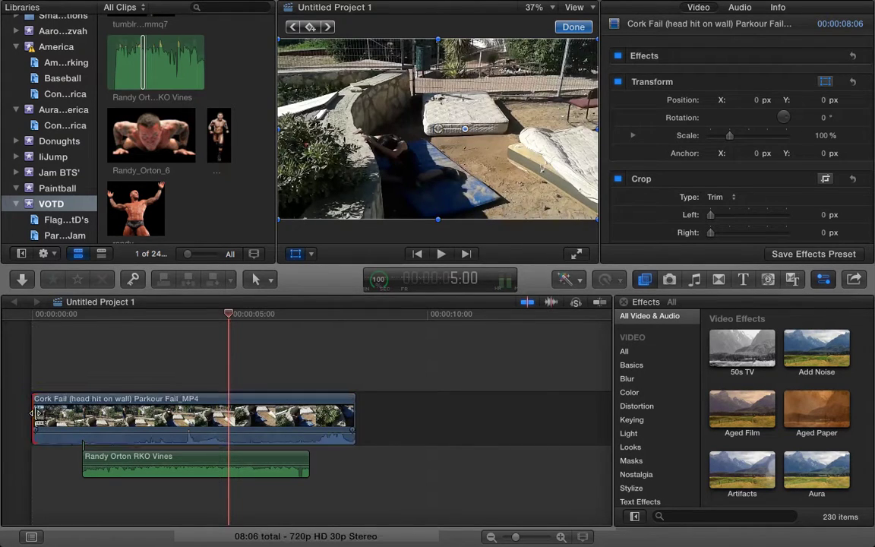
Step: Trim the Cork Fail clip to 5:17, starting it where the audio begins, and shorten the audio's end to about match
drag(40, 420, 85, 423)
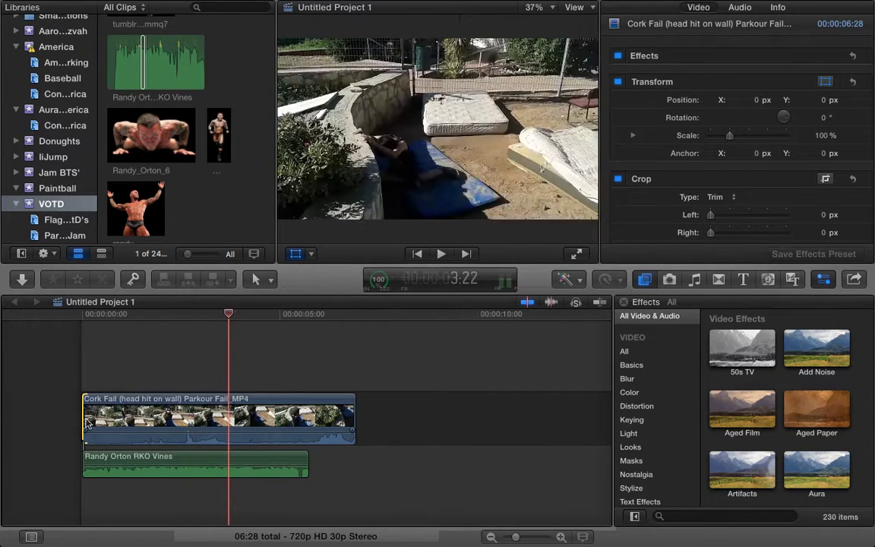
click(84, 347)
key(space)
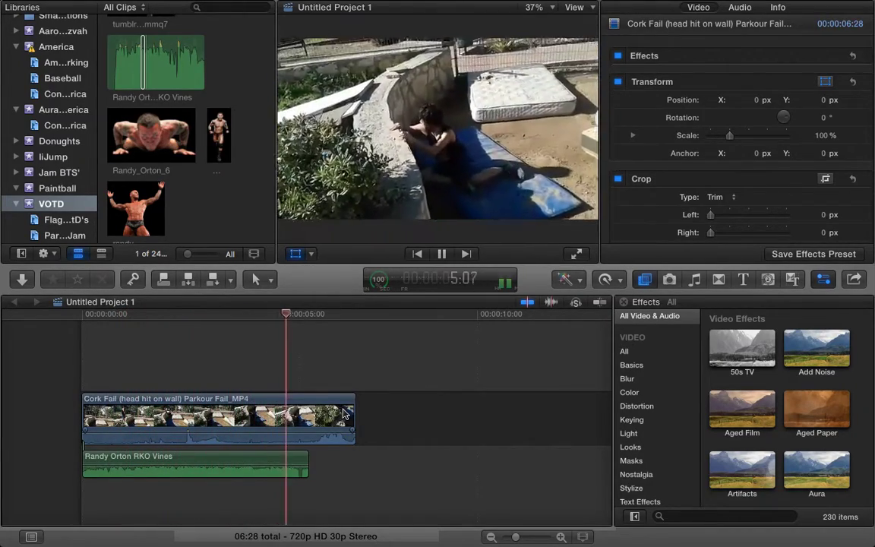
drag(307, 460, 302, 457)
drag(354, 397, 302, 398)
Step: Look over the Randy Orton cut-out images and the green screen effect clips in the VOTD event
scroll(175, 175, down, 1)
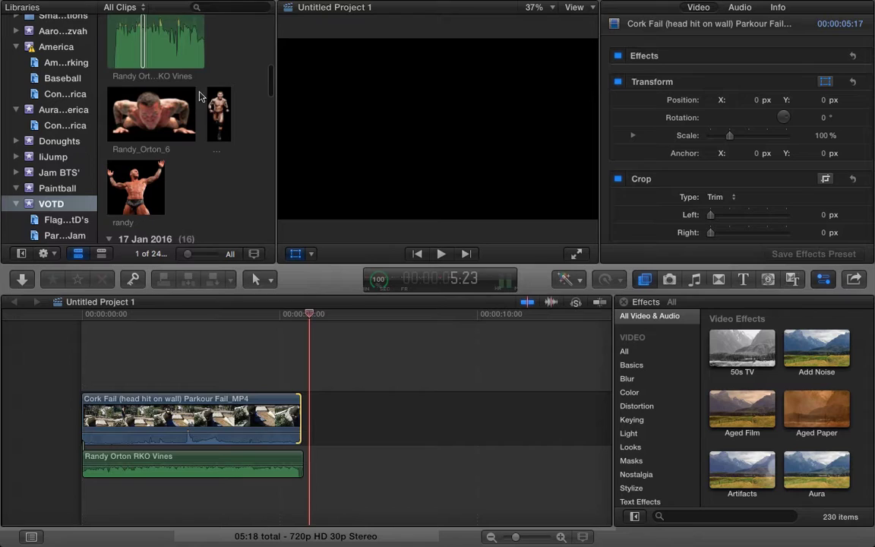
click(134, 128)
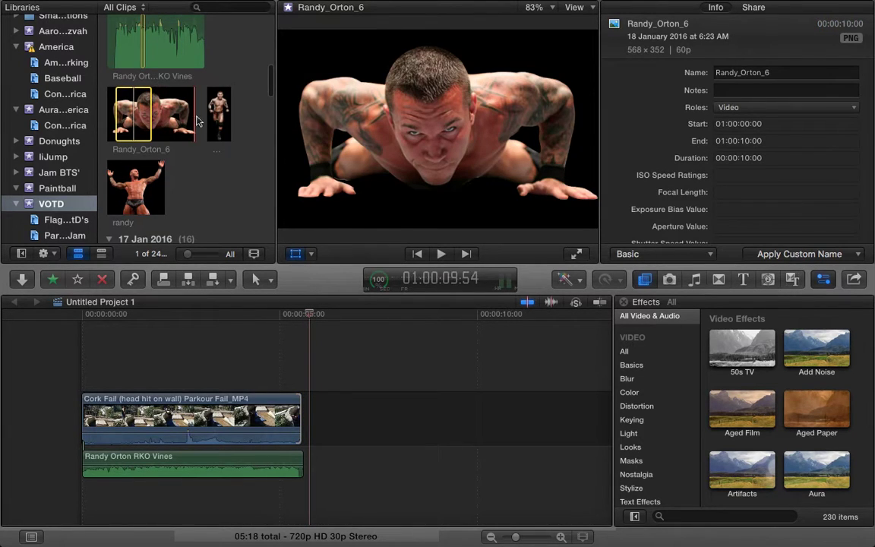
scroll(136, 184, down, 5)
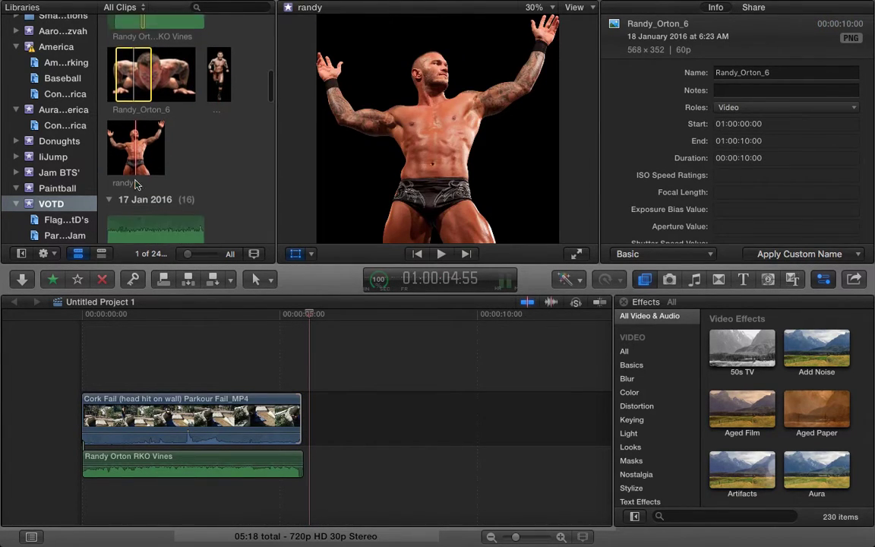
scroll(135, 185, up, 3)
scroll(136, 185, down, 3)
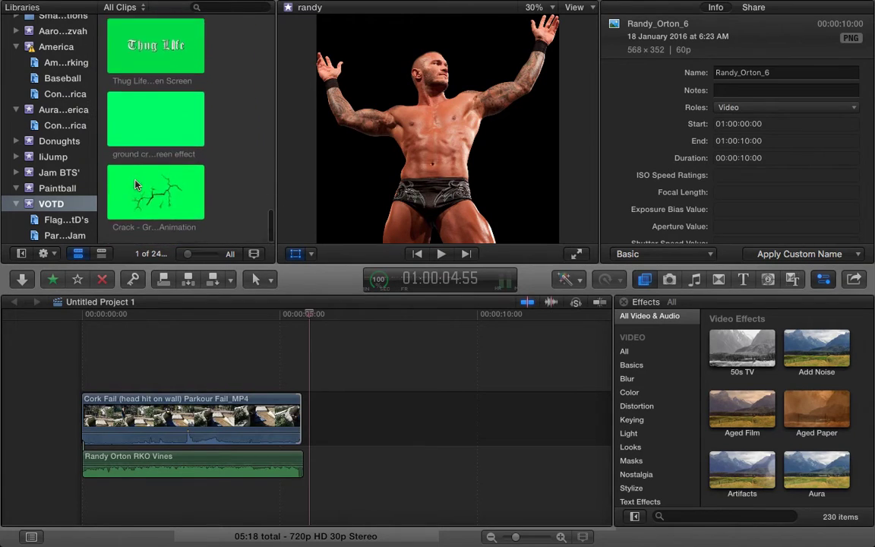
Step: Attach the leaping Randy Orton cut-out above the Cork Fail clip, starting about one second in, and play it back
scroll(135, 184, up, 3)
scroll(135, 185, down, 3)
scroll(135, 185, up, 8)
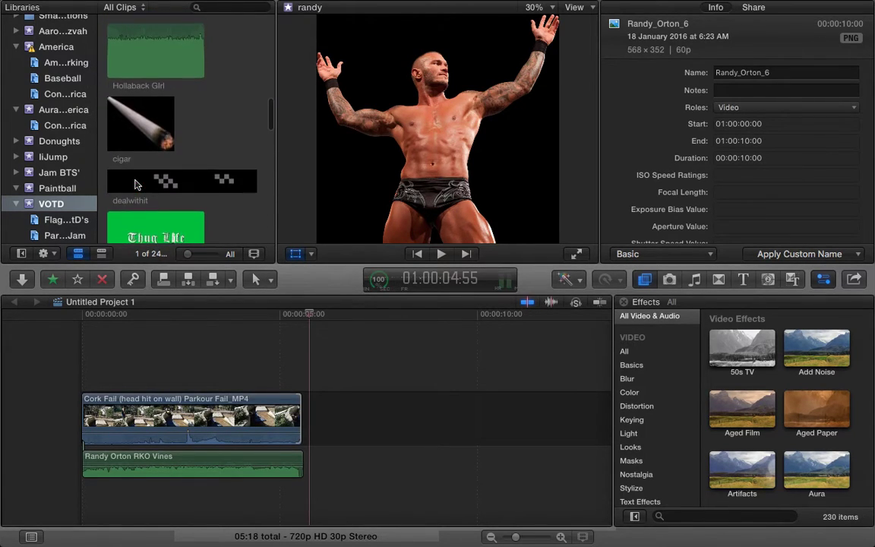
click(130, 140)
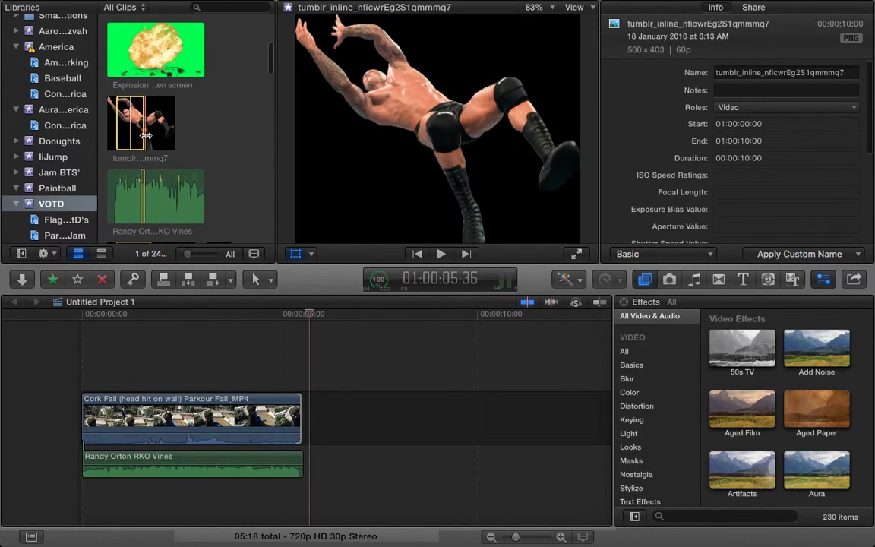
drag(136, 131, 116, 353)
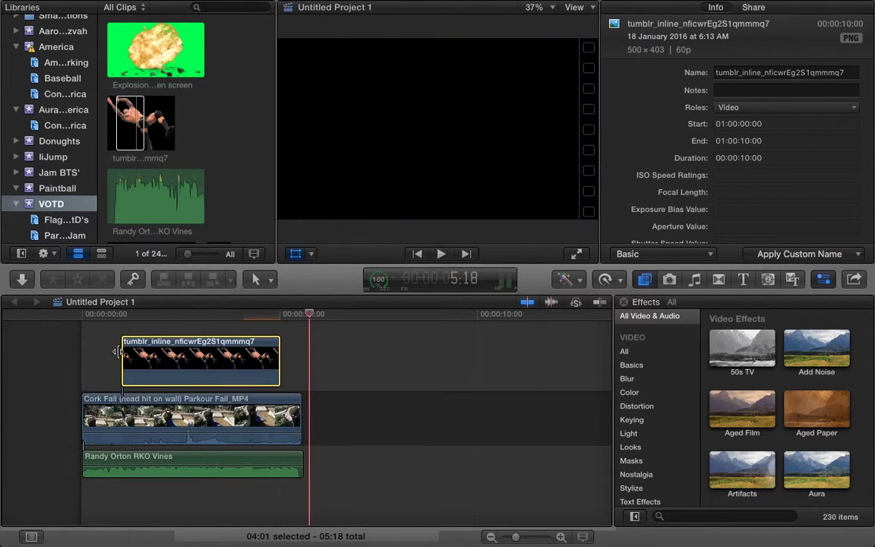
click(118, 354)
key(space)
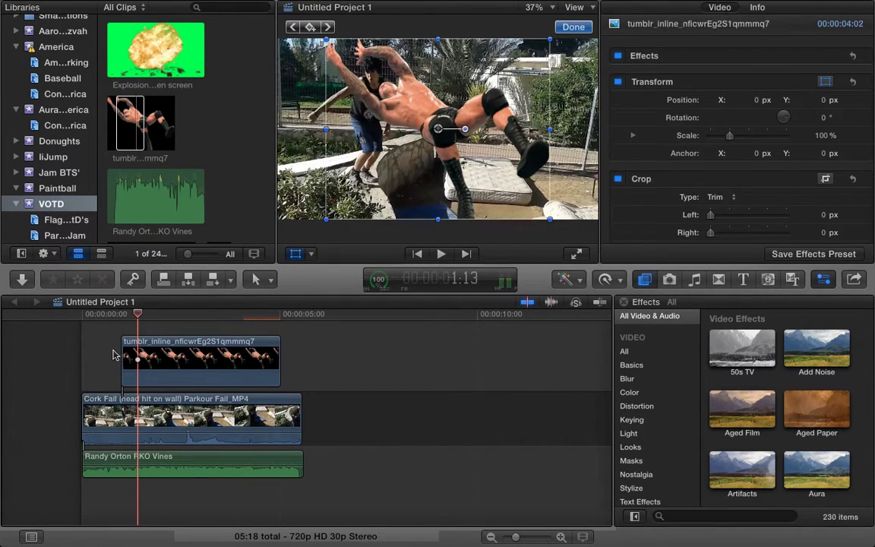
Step: Try extending the leaping cut-out's start earlier, to a duration of 4:22, and play it back
key(space)
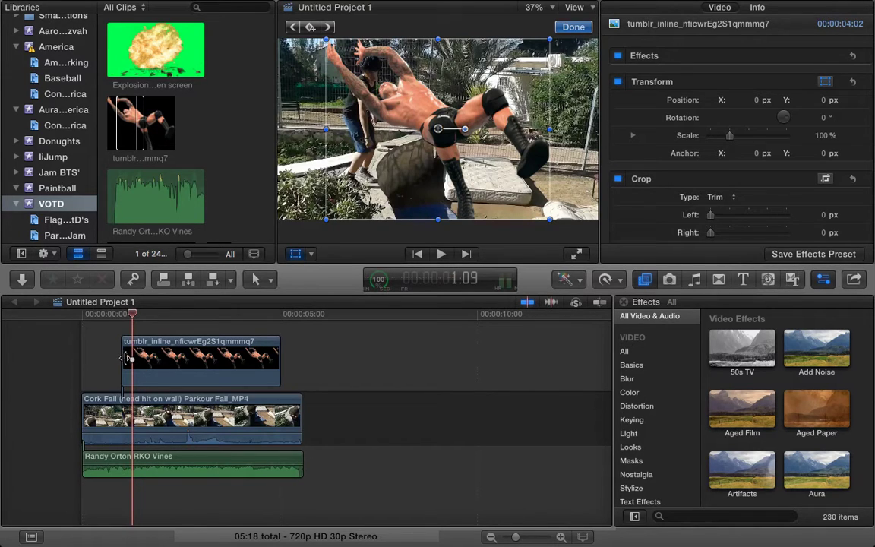
drag(126, 357, 109, 357)
click(99, 336)
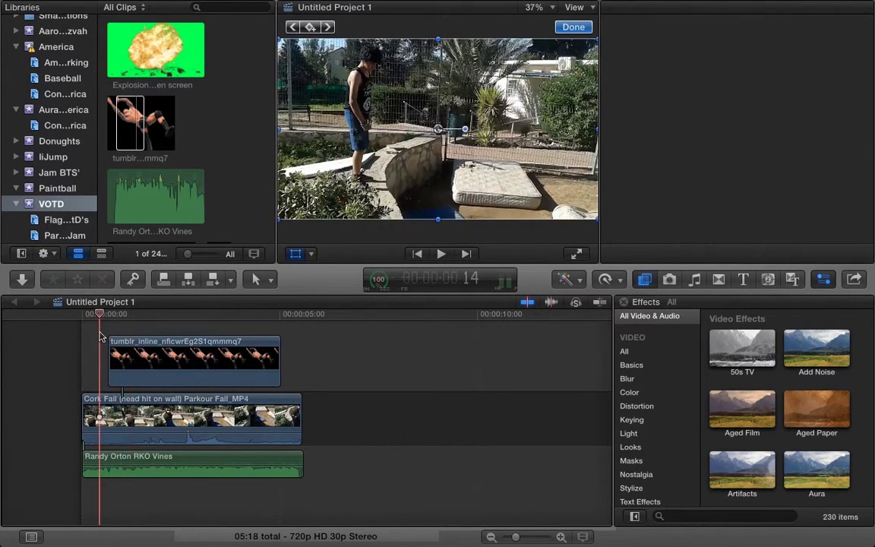
key(space)
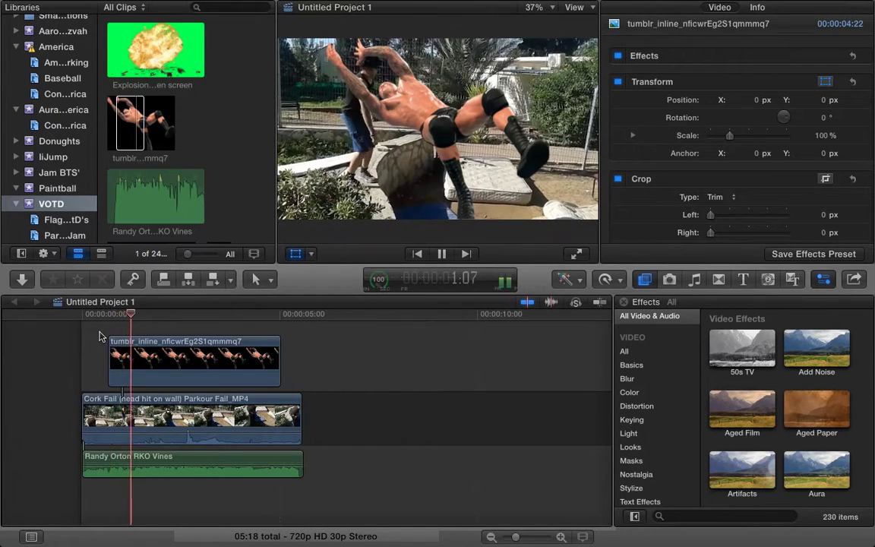
key(shift+t)
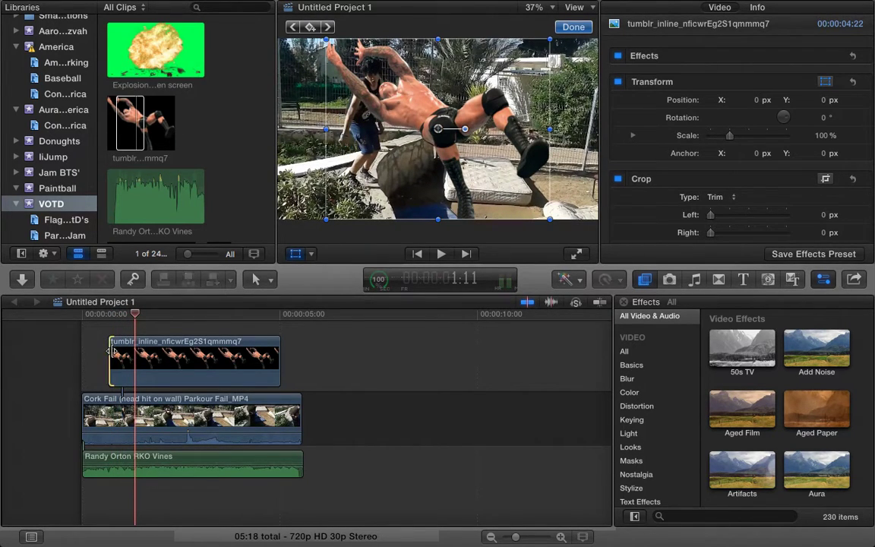
Step: Trim the leaping cut-out's start to about 1:24, where the jumper takes off, checking the cut frame by frame
drag(113, 350, 137, 366)
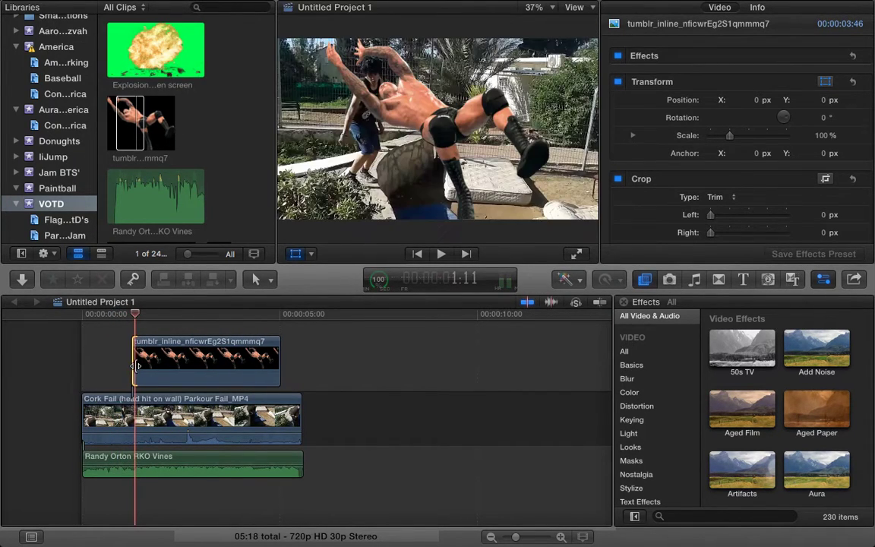
key(space)
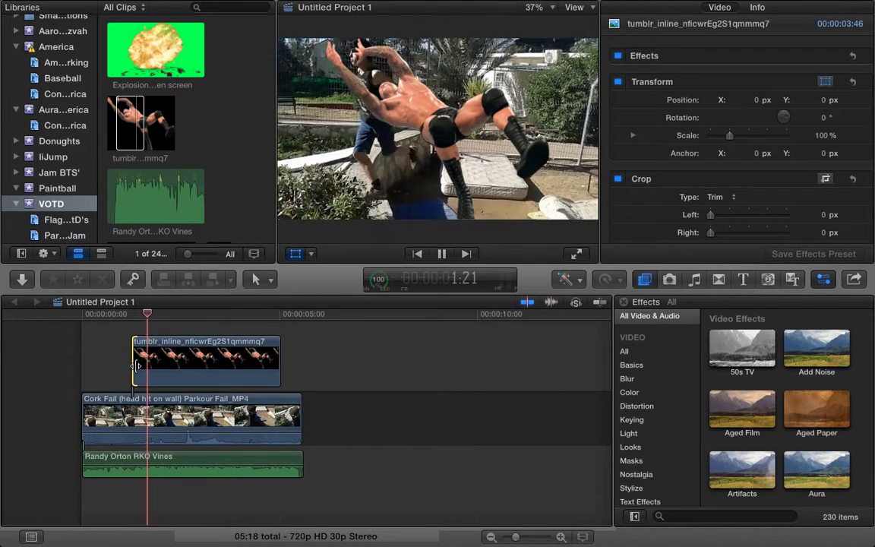
key(space)
drag(136, 368, 155, 375)
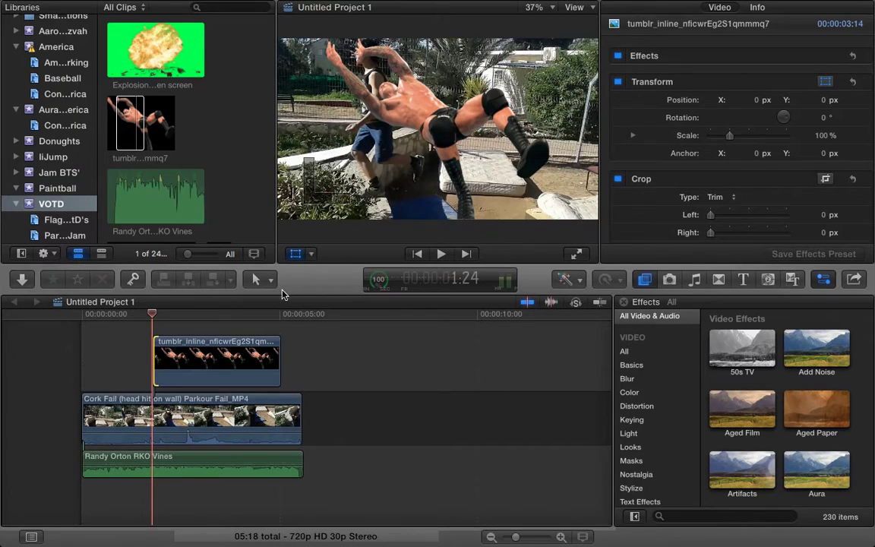
click(155, 368)
key(Right)
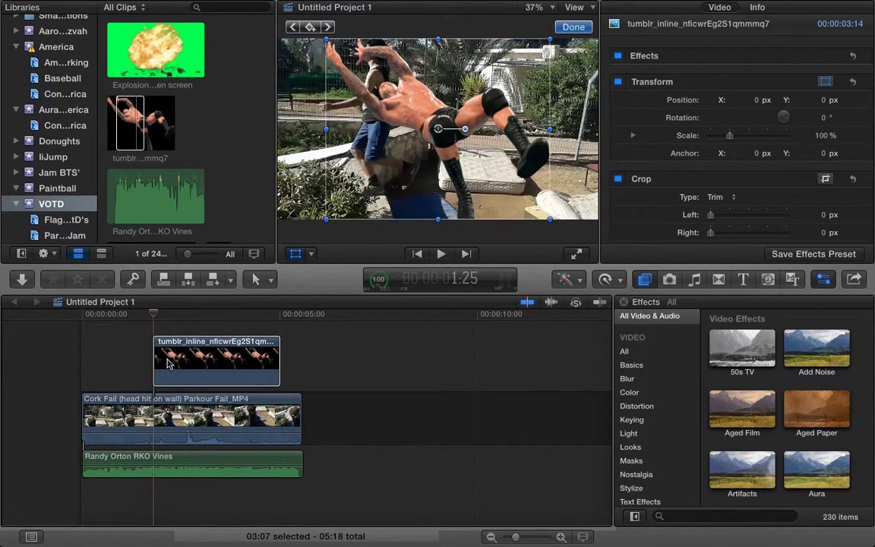
key(Left)
key(Left)
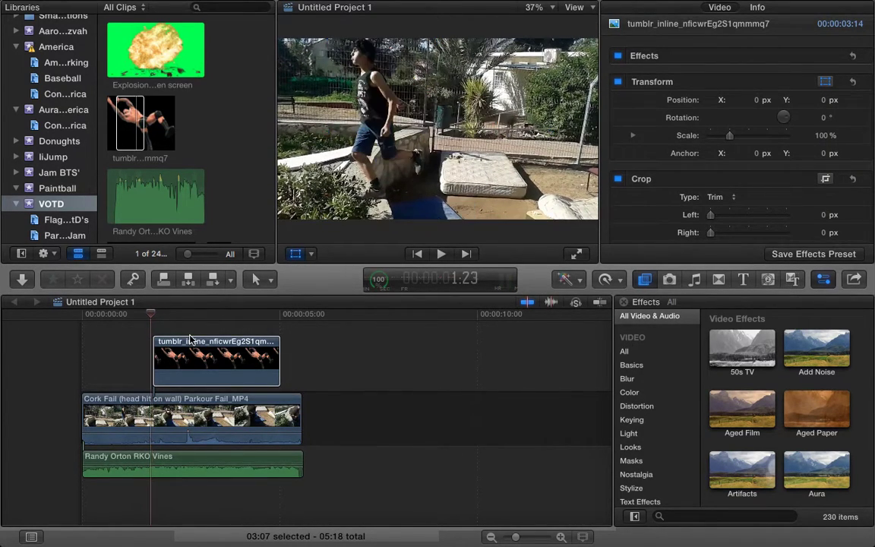
key(Right)
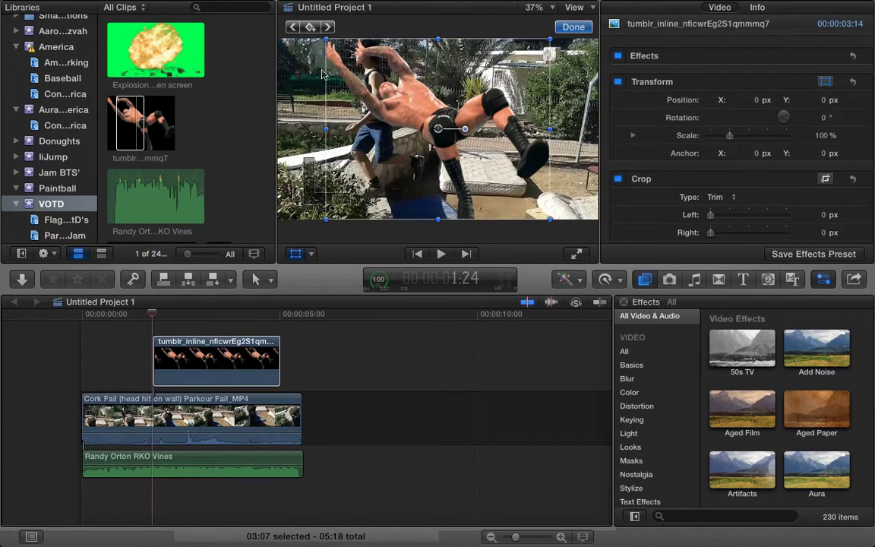
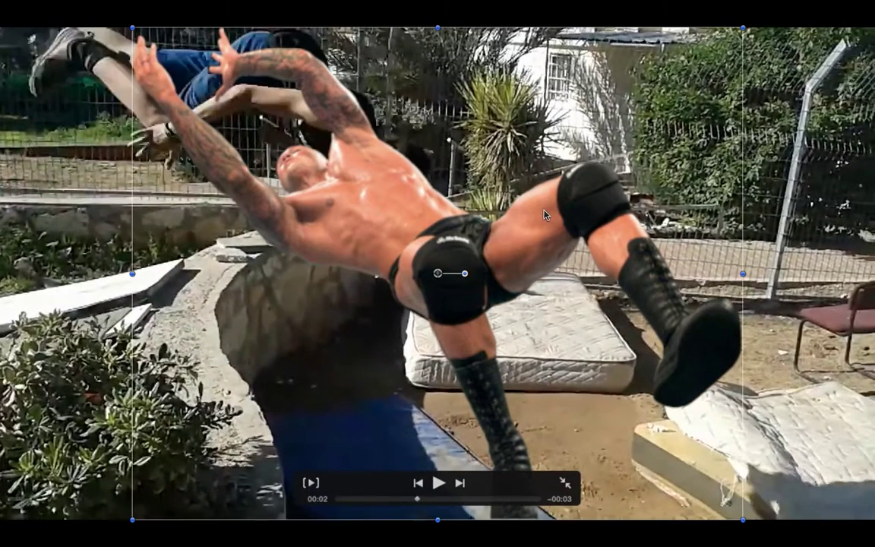
Step: Review the jump from the cut-out's first transform keyframe at 1:24, both in the viewer and full screen
click(563, 482)
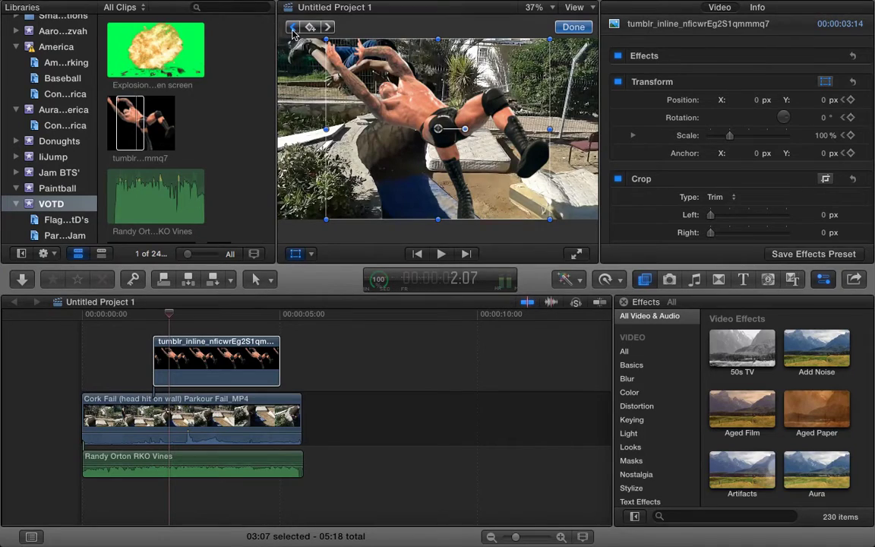
click(292, 28)
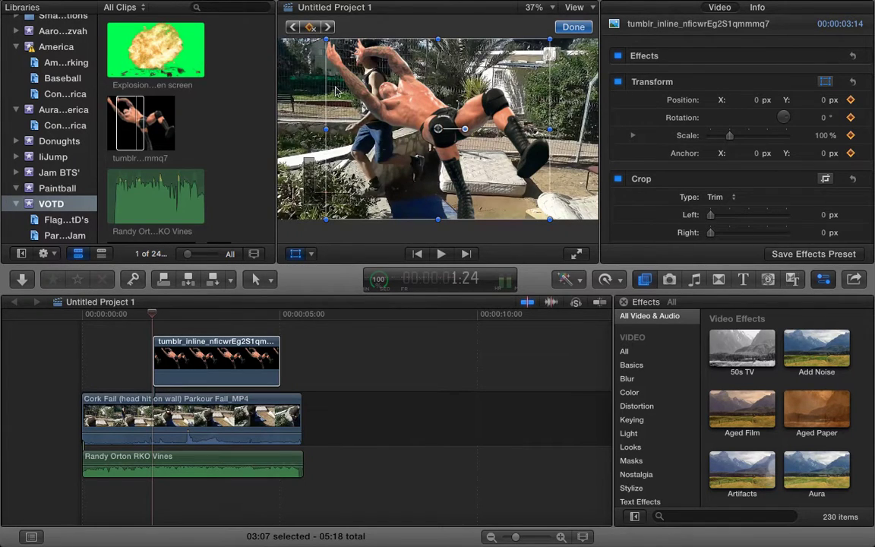
key(space)
key(space)
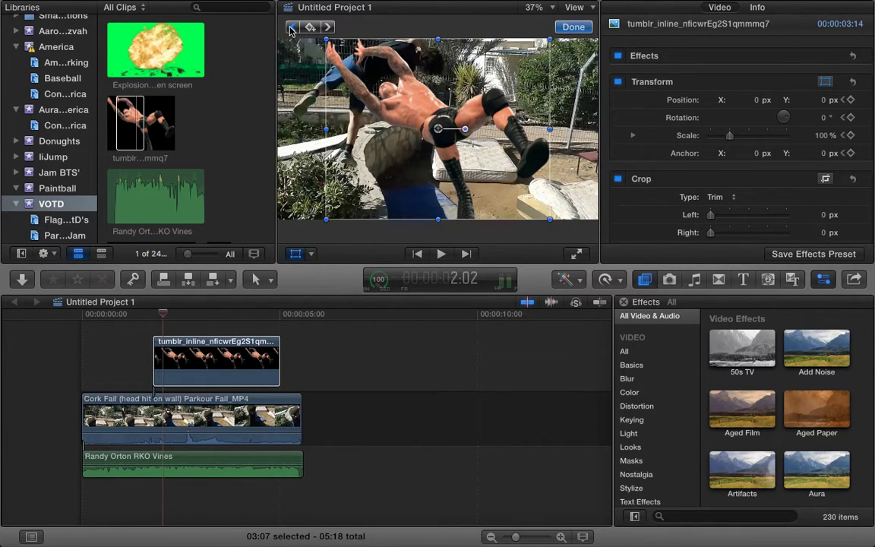
click(292, 28)
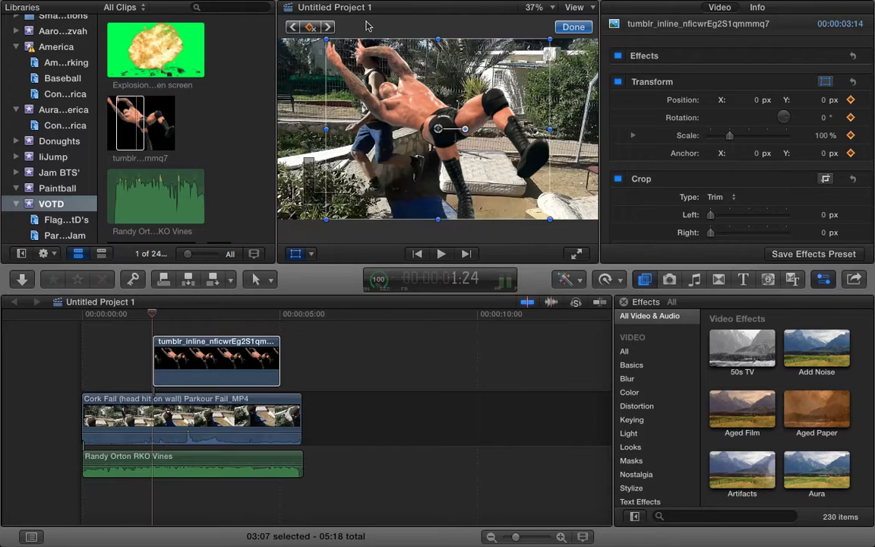
click(575, 252)
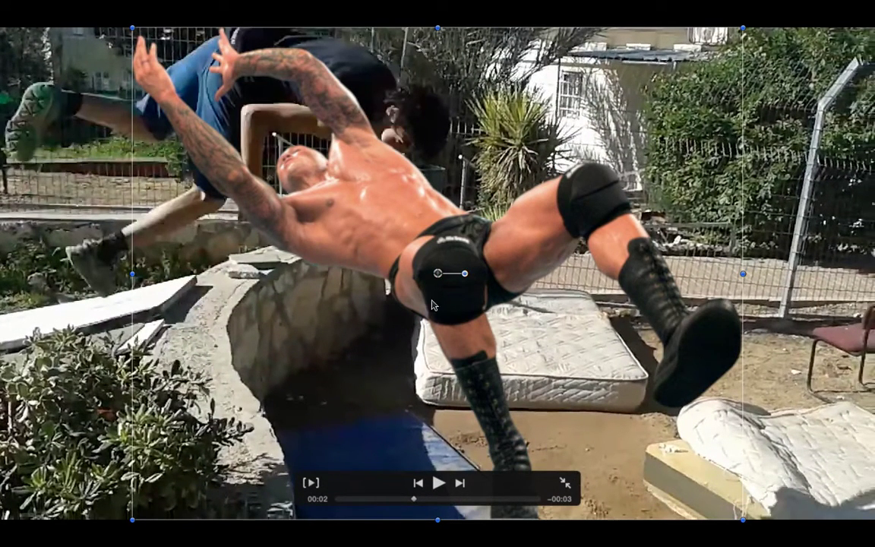
key(Escape)
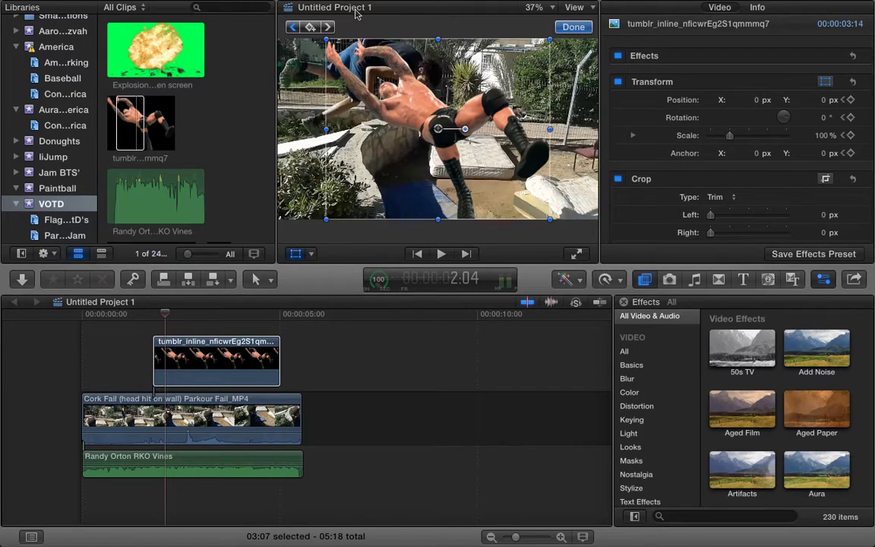
Step: At the 1:24 keyframe, scale the cut-out to 89.29% and place its hands at the jumper's head, about X 50.7, Y 24.8 px
click(289, 28)
drag(383, 70, 436, 82)
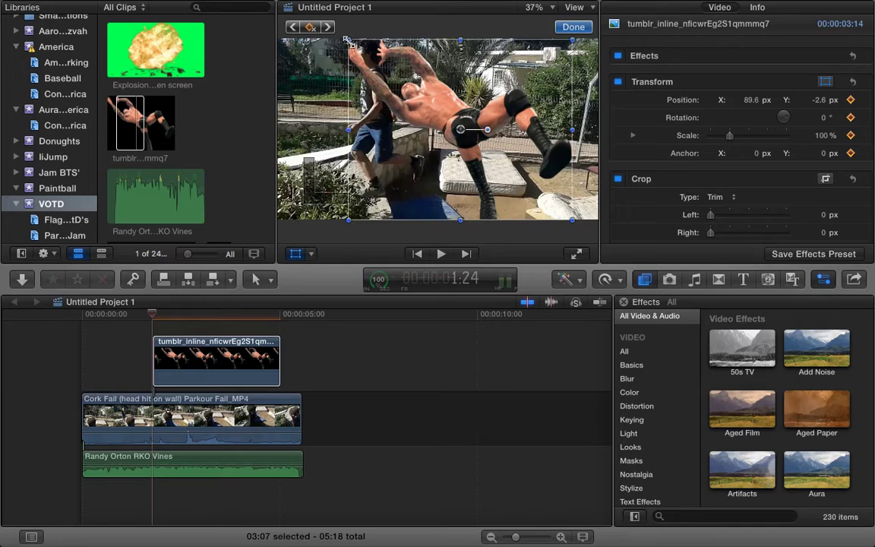
drag(347, 41, 351, 43)
drag(430, 96, 427, 93)
drag(566, 213, 528, 201)
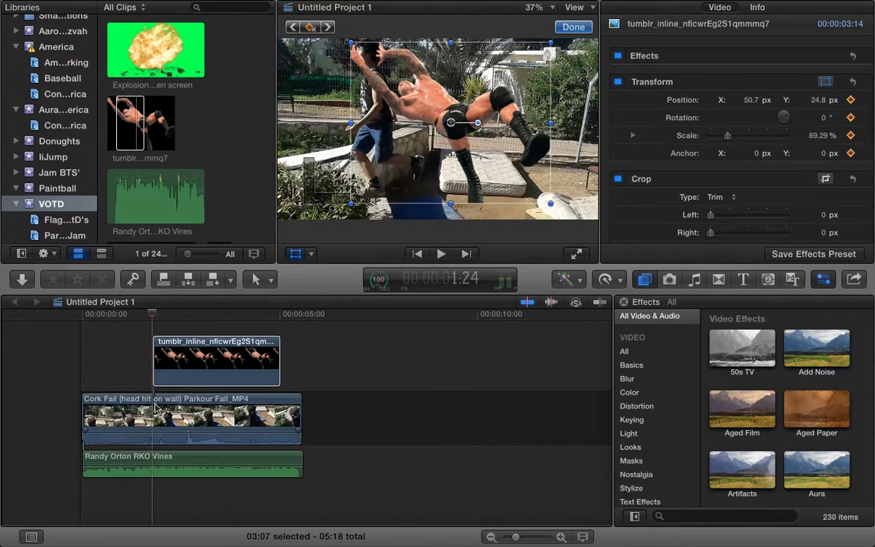
Step: Keyframe the cut-out's position to follow the jumper's head from 1:25 to 1:27, reaching about X 154.0, Y 44.0 px
click(535, 7)
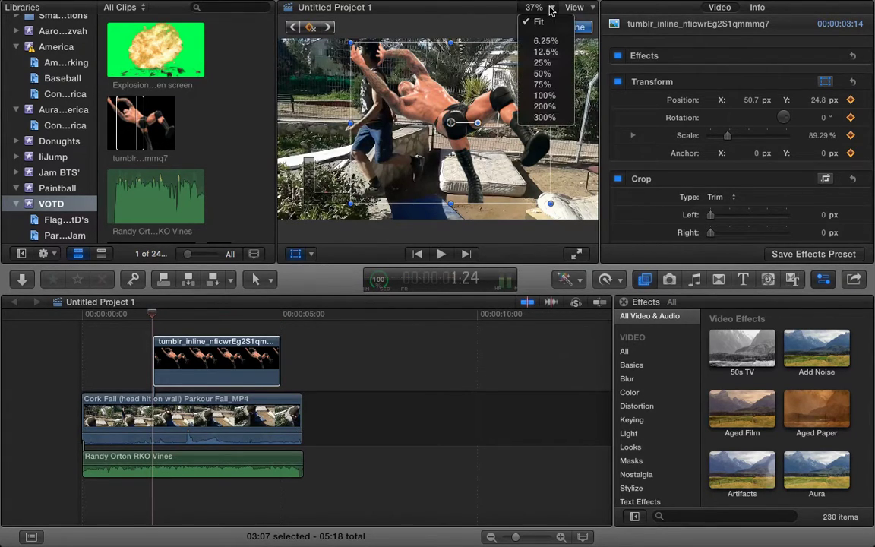
click(550, 84)
mouse_move(577, 133)
mouse_down()
mouse_move(557, 125)
mouse_move(570, 130)
mouse_move(566, 124)
mouse_up()
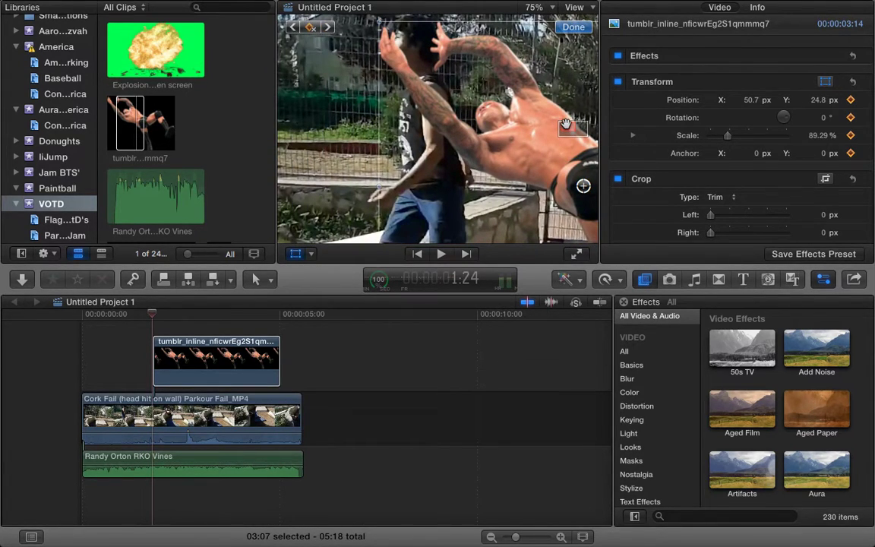
key(Right)
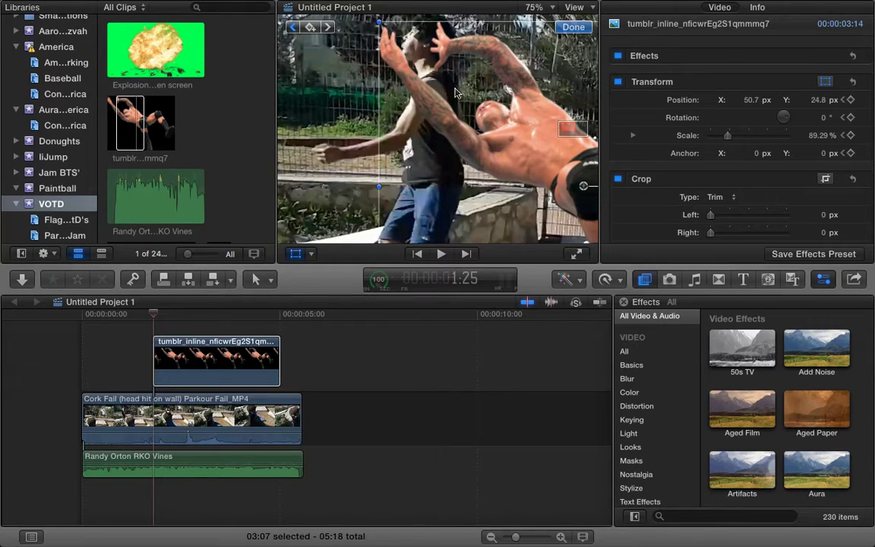
drag(566, 125, 568, 122)
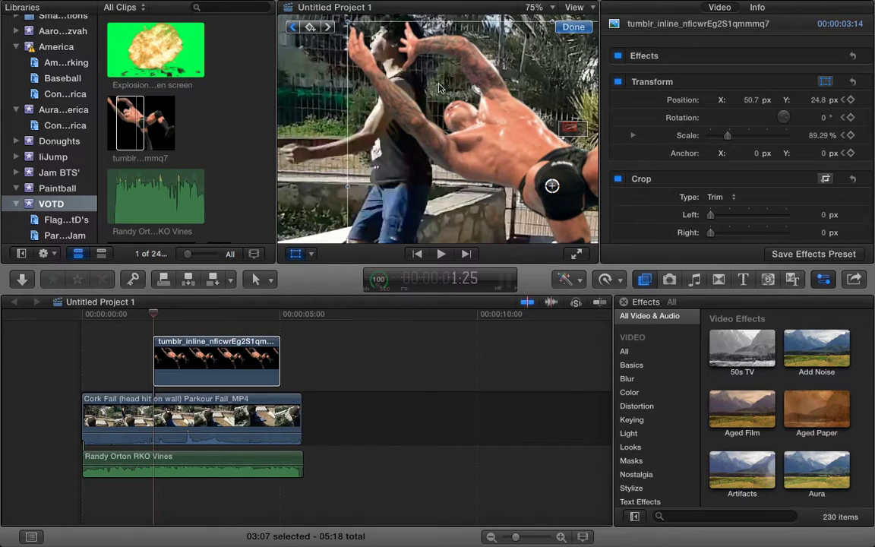
drag(439, 87, 493, 77)
key(Right)
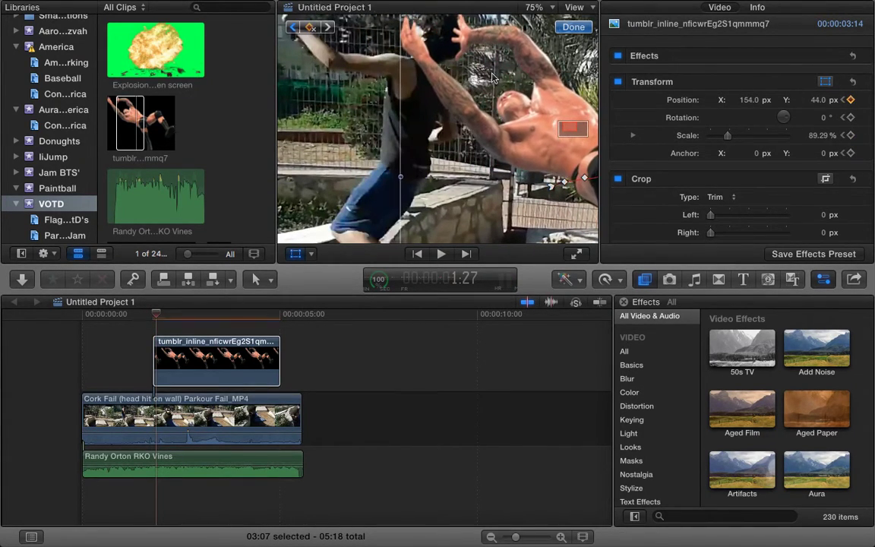
Step: Keyframe the cut-out's position through the flip up to 2:11, bringing it down to about X 169.7, Y -210.0 px
key(Right)
drag(581, 131, 583, 124)
drag(404, 124, 402, 247)
key(Right)
key(Right)
key(Right)
key(Right)
key(Right)
key(Right)
key(Right)
key(Right)
key(Right)
key(Right)
key(Right)
key(Right)
key(Right)
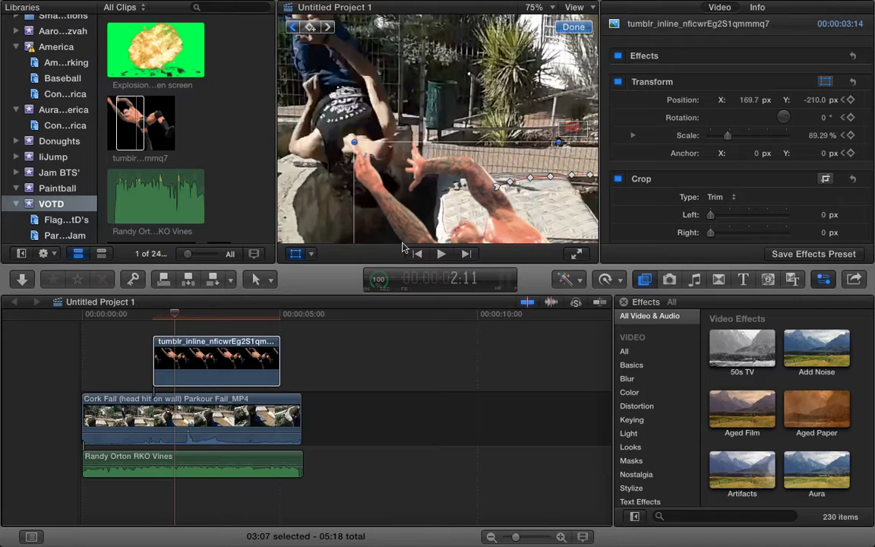
Step: Move the cut-out back under the falling jumper's head through 2:14, keyframing about X 3.9, Y -276.3 px
drag(437, 205, 350, 240)
key(Right)
key(Right)
key(Right)
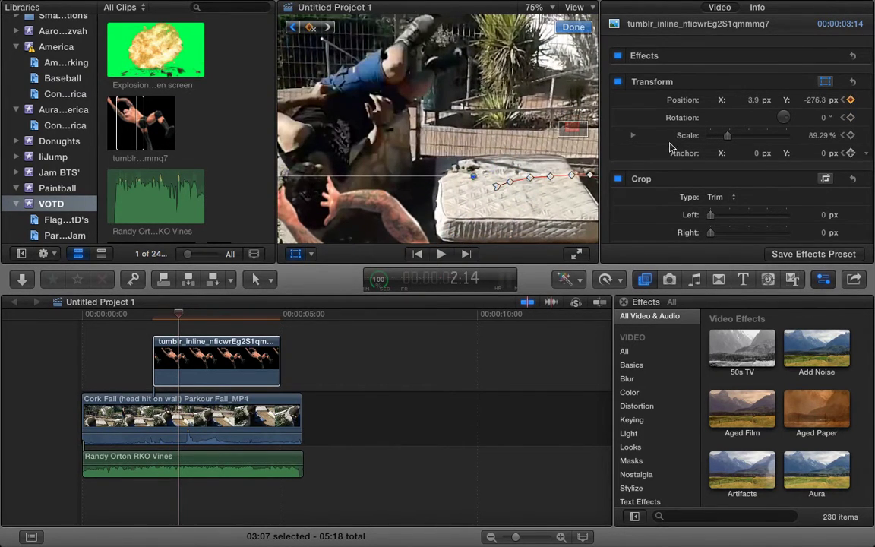
drag(575, 128, 572, 129)
key(Right)
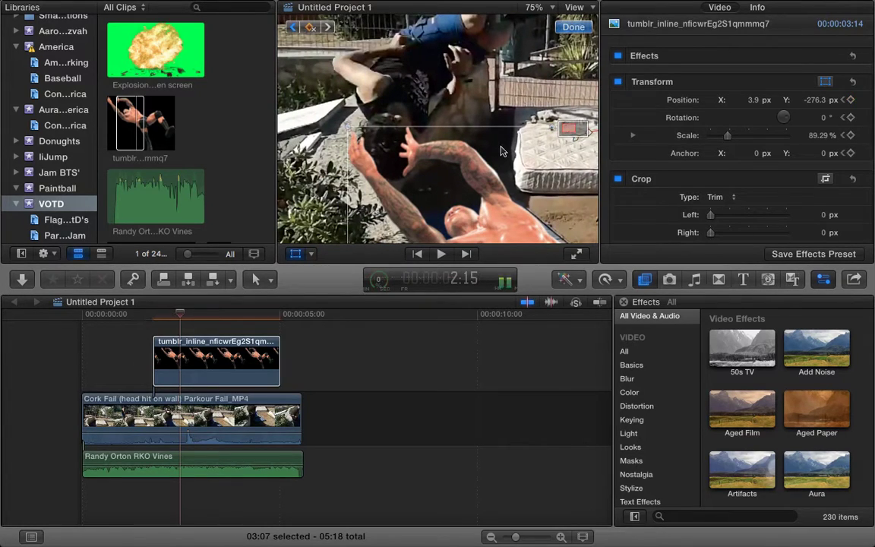
Step: Keyframe the cut-out's position along the jumper's fall behind the wall up to 2:23, ending at about X 77.6, Y -280.0 px
drag(415, 189, 450, 183)
key(Right)
key(Right)
key(Right)
key(Right)
key(Right)
key(Right)
key(Right)
key(Right)
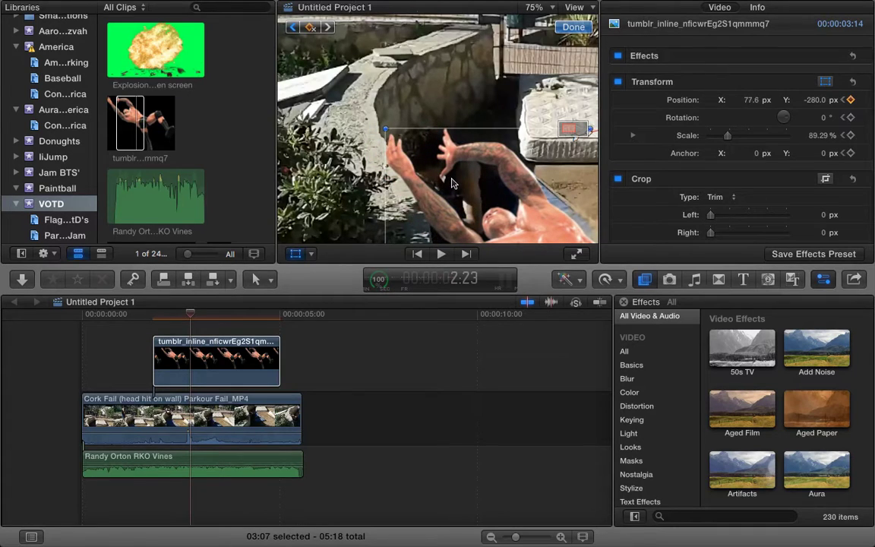
Step: Trim the end of the leaping cut-out to about 2:23, giving it a duration of 1:00
drag(278, 363, 186, 351)
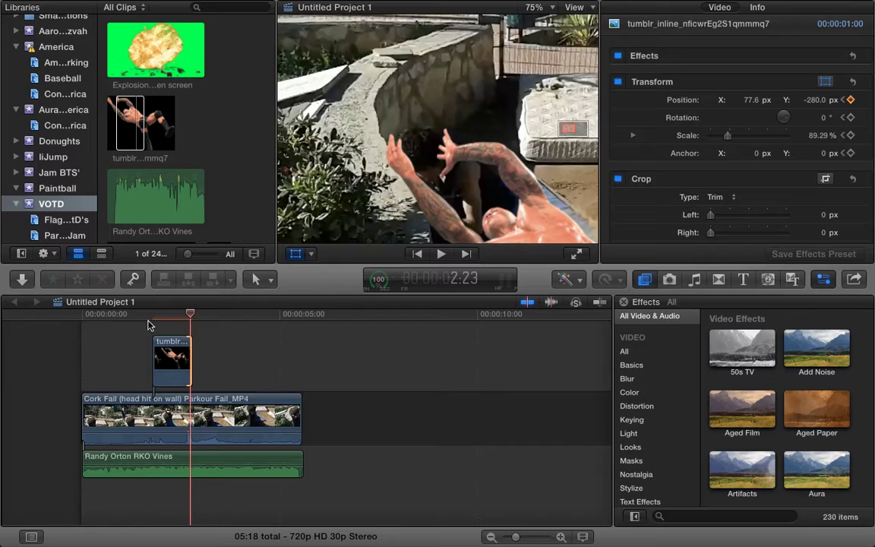
click(149, 325)
click(574, 11)
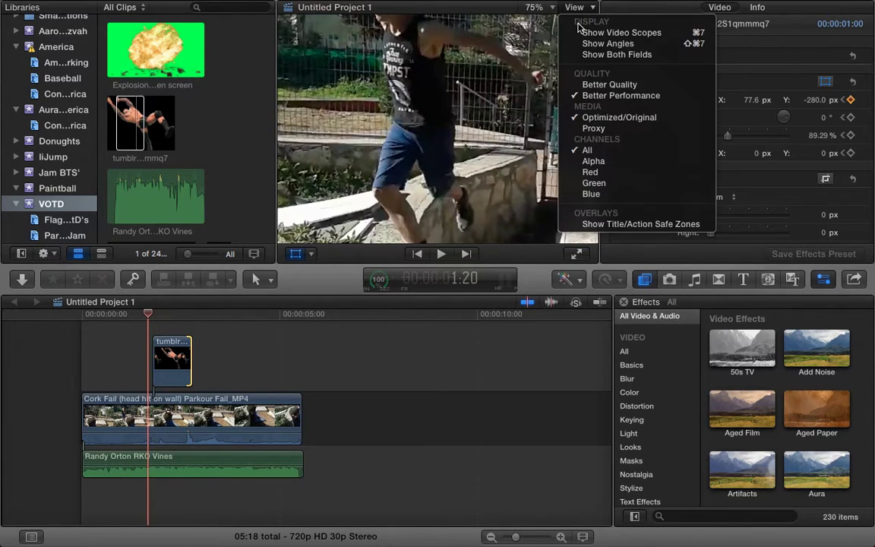
click(541, 10)
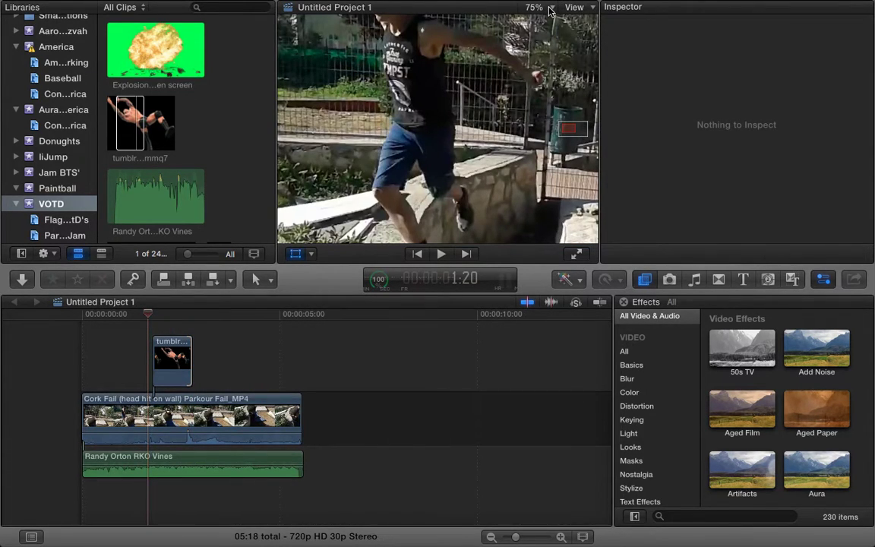
Step: Fit the whole frame in the viewer and play back the leaping cut-out's section repeatedly from about 1:23 to check the motion
key(shift+z)
key(space)
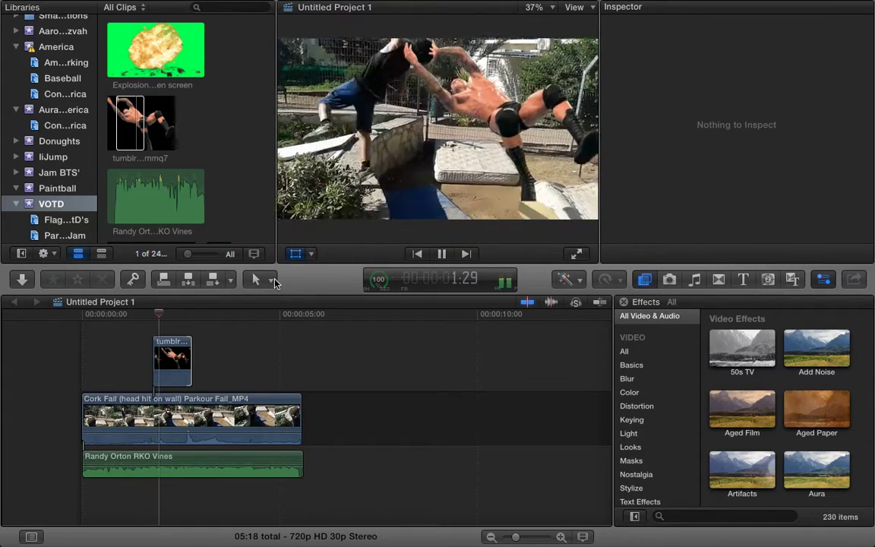
click(150, 334)
key(space)
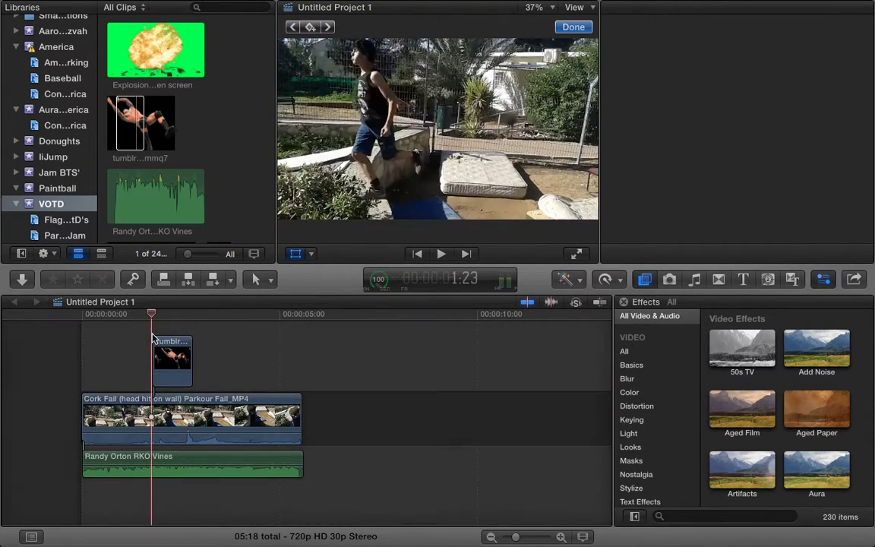
click(151, 334)
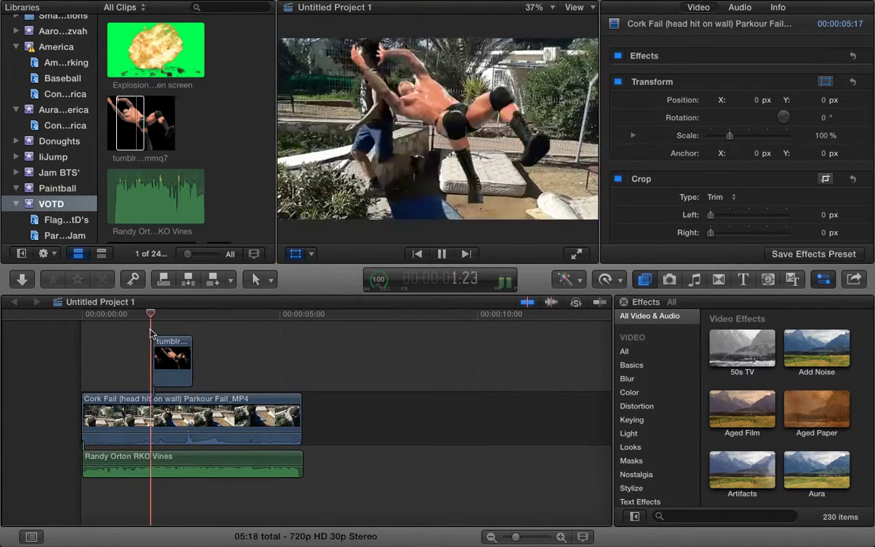
click(150, 334)
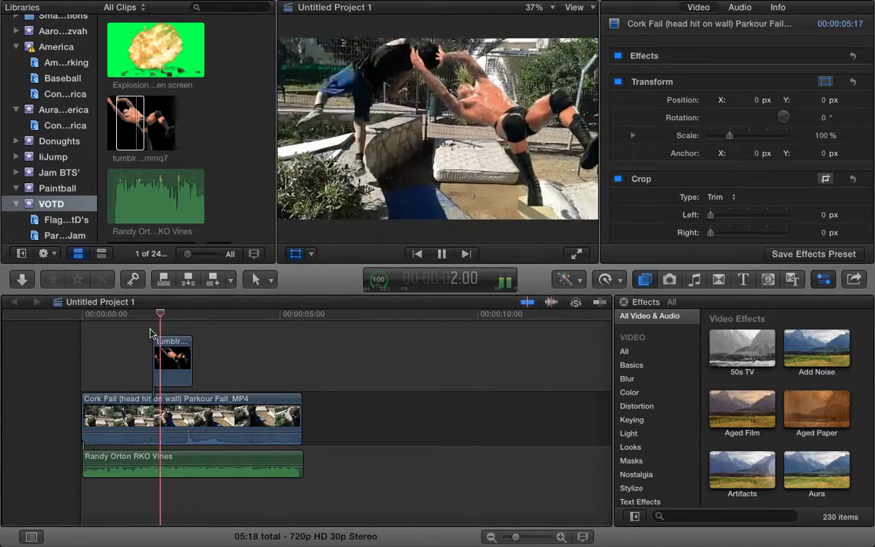
click(150, 334)
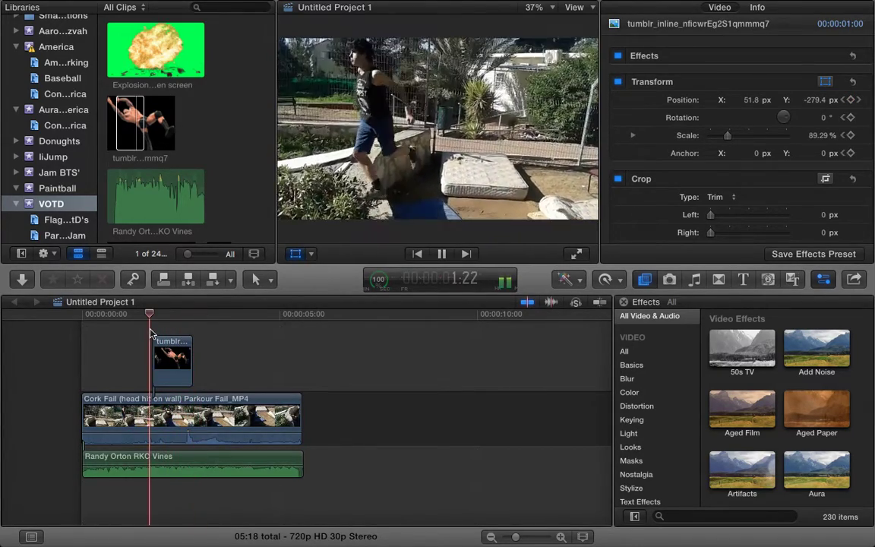
click(150, 334)
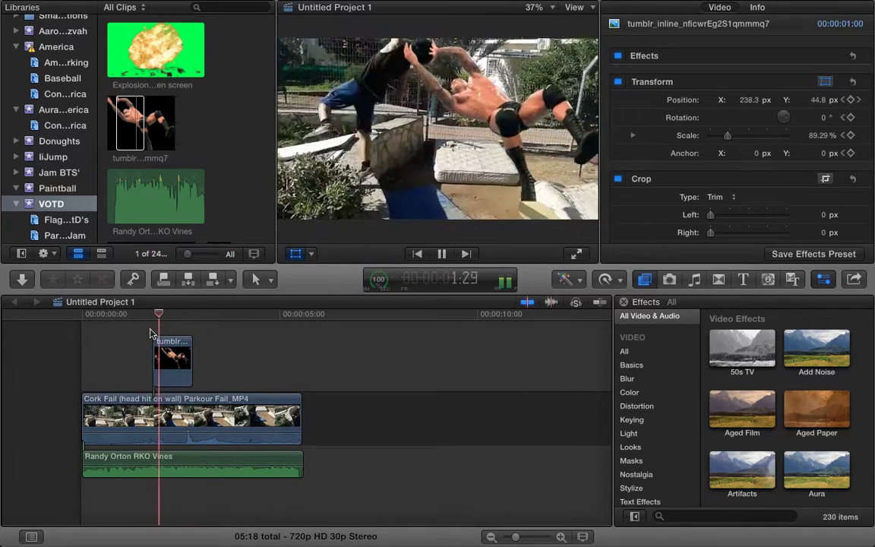
click(149, 334)
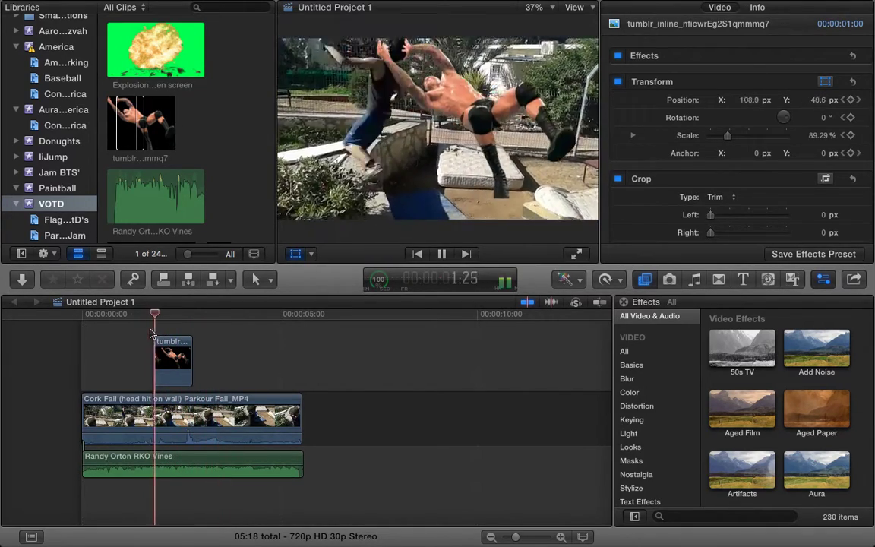
key(space)
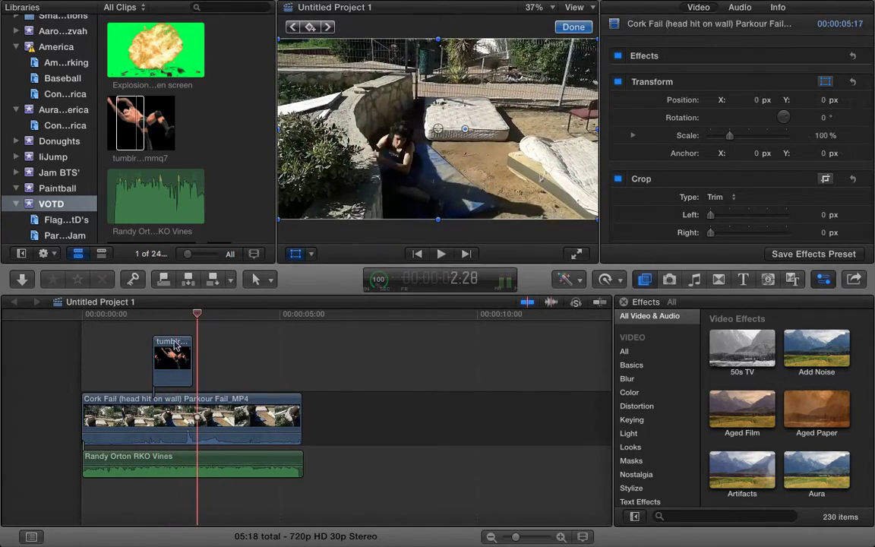
click(158, 333)
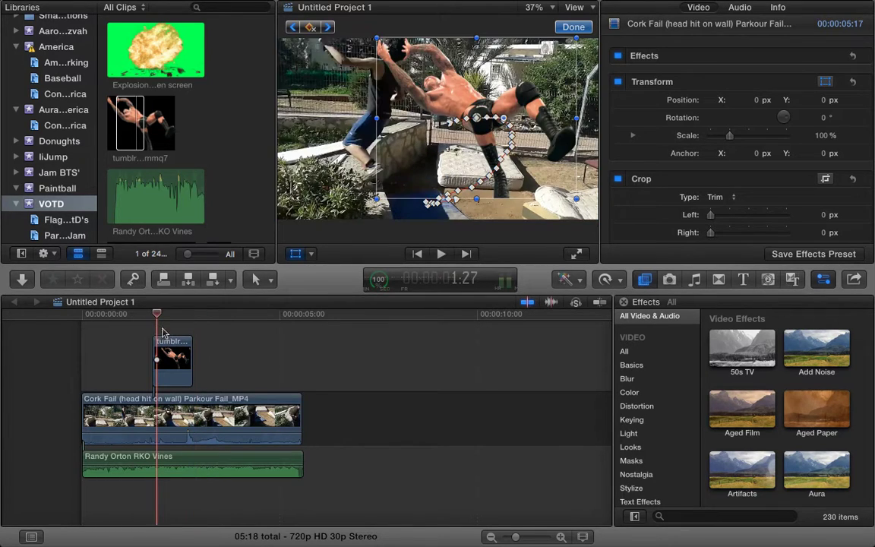
Step: Find the arms-raised "randy" image in the VOTD event and connect it above the fail clip, after the leaping cut-out
click(178, 328)
scroll(190, 150, up, 3)
scroll(189, 151, up, 3)
scroll(190, 150, down, 10)
scroll(190, 151, up, 6)
scroll(190, 150, down, 1)
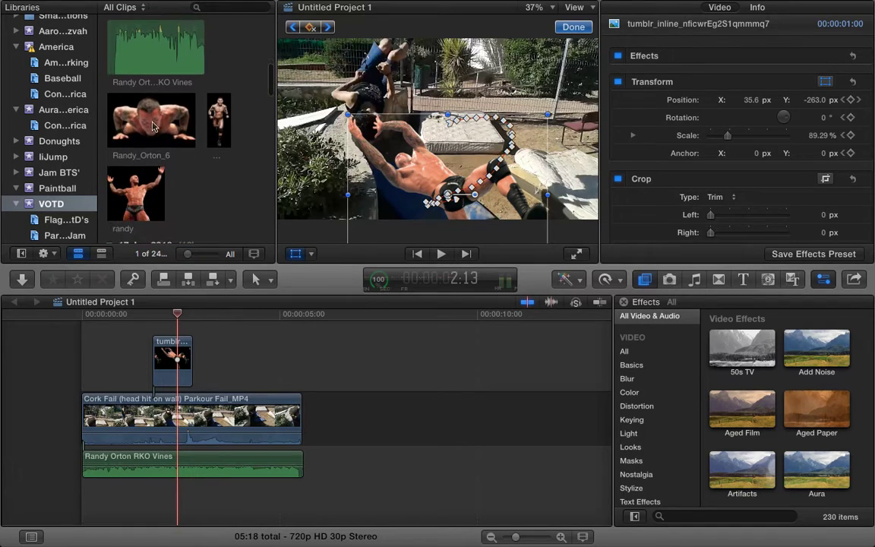
click(156, 184)
drag(156, 184, 365, 349)
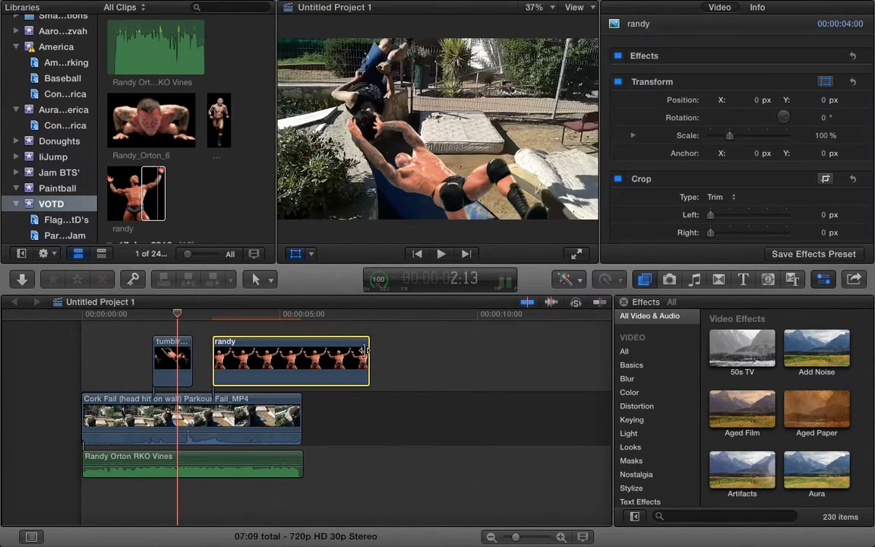
Step: Trim the "randy" clip to a duration of 1:02, place it directly after the leaping cut-out, and play the transition
click(372, 353)
drag(369, 353, 212, 360)
click(231, 360)
click(186, 328)
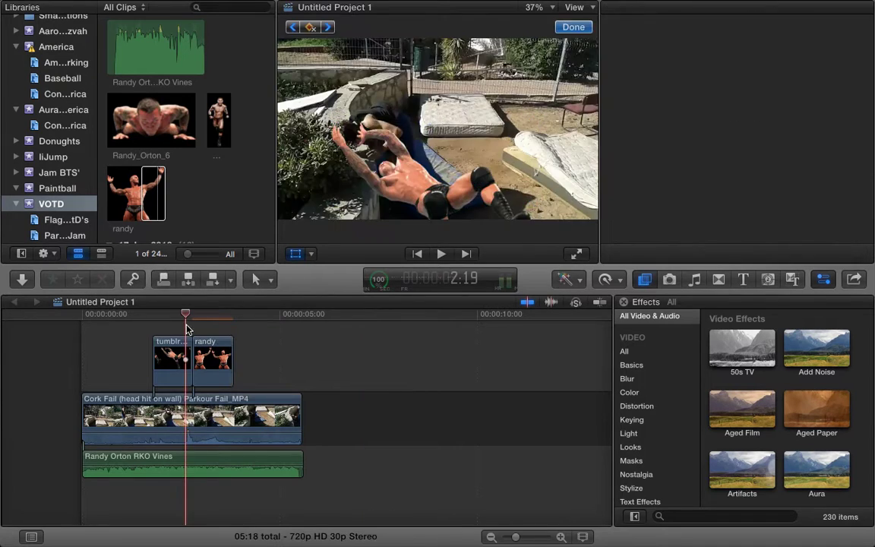
key(space)
key(space)
key(space)
key(space)
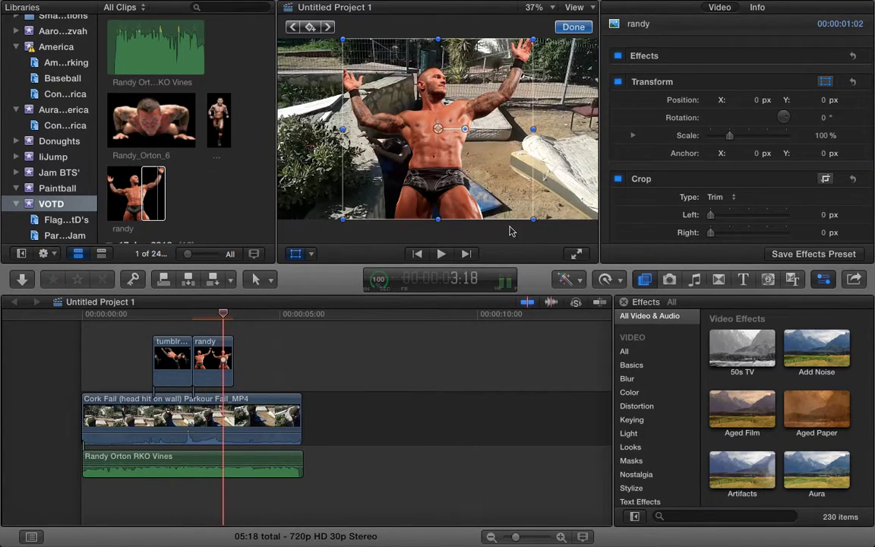
Step: Scale the "randy" cut-out to about 44.17%, lower it to Y -149.4 px, and keyframe this transform at 2:24
drag(343, 220, 396, 152)
drag(450, 118, 447, 165)
click(193, 327)
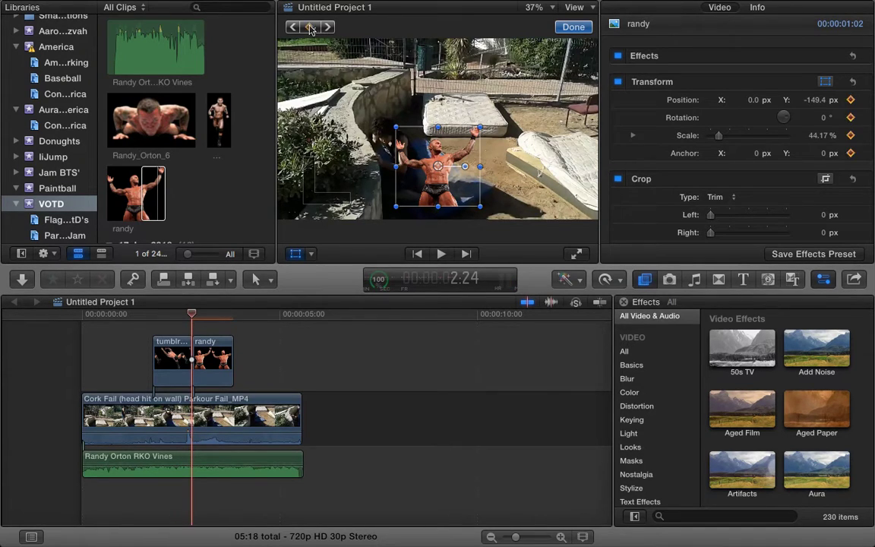
key(space)
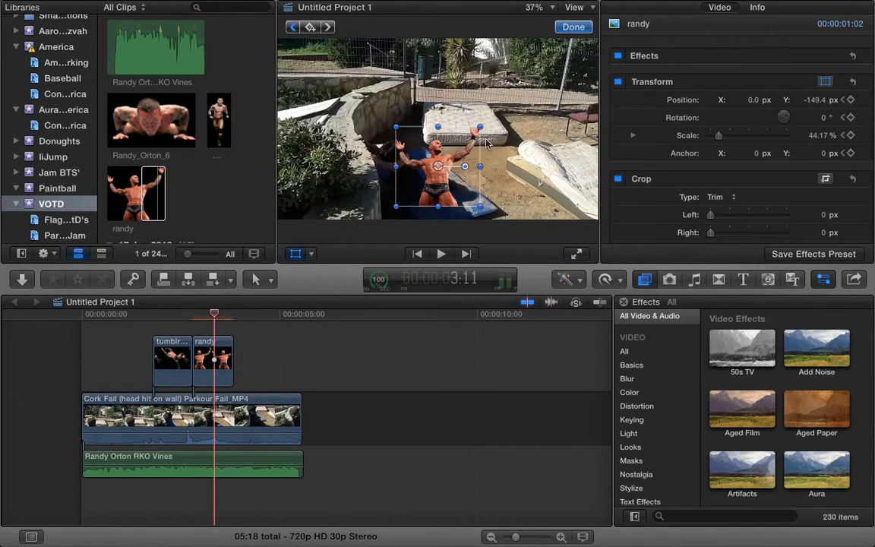
click(190, 321)
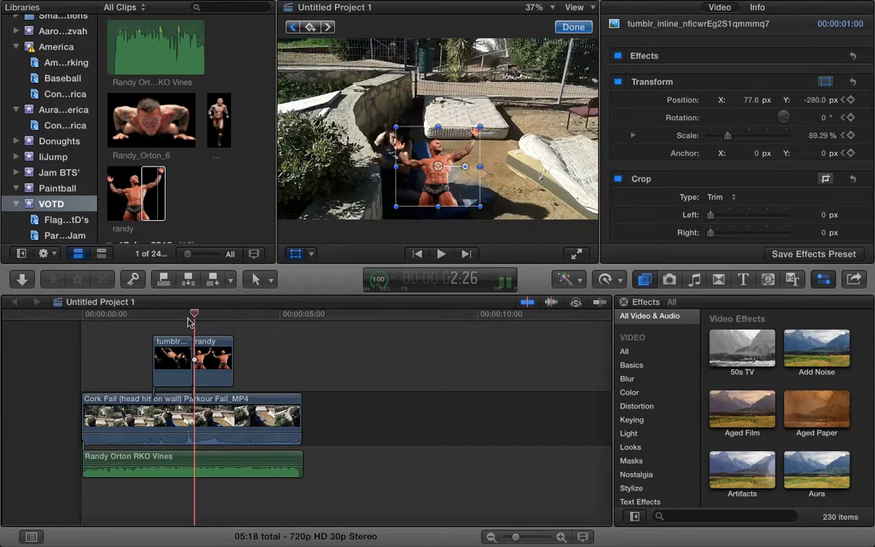
click(292, 28)
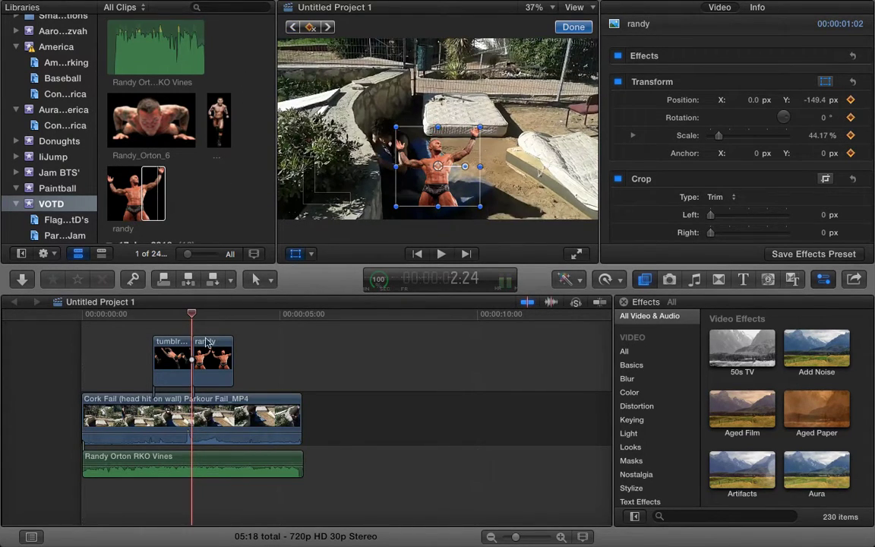
Step: At 3:03, keyframe the "randy" cut-out enlarged to about 84.3% at X 8.5, Y -49.9 px, and play the growth
click(204, 326)
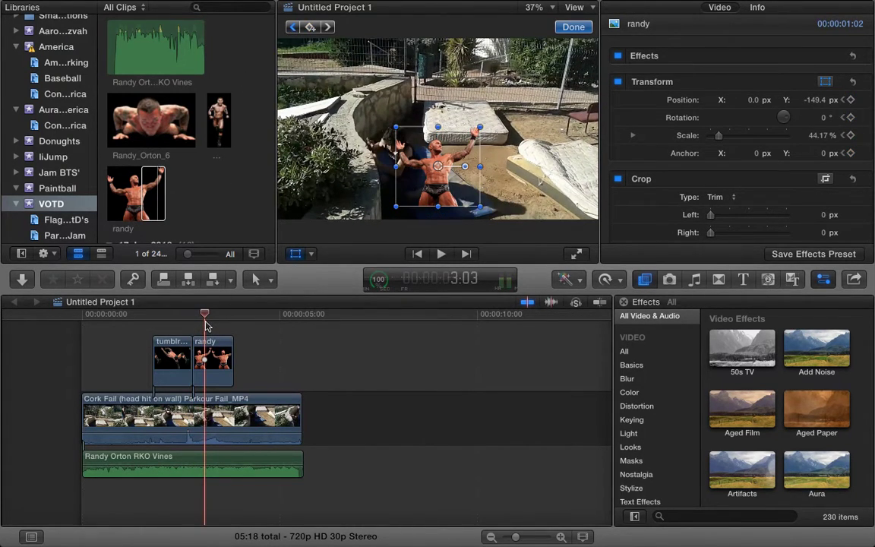
drag(479, 127, 517, 93)
drag(425, 170, 427, 146)
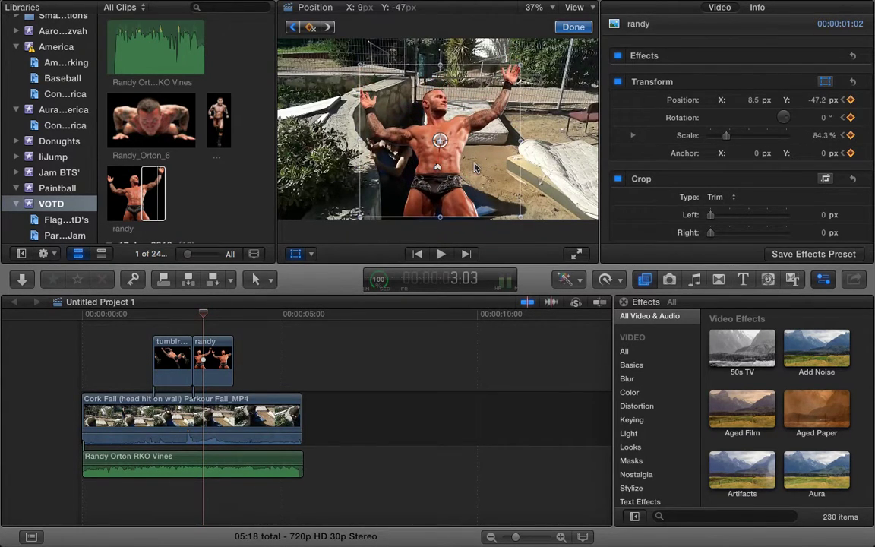
click(194, 328)
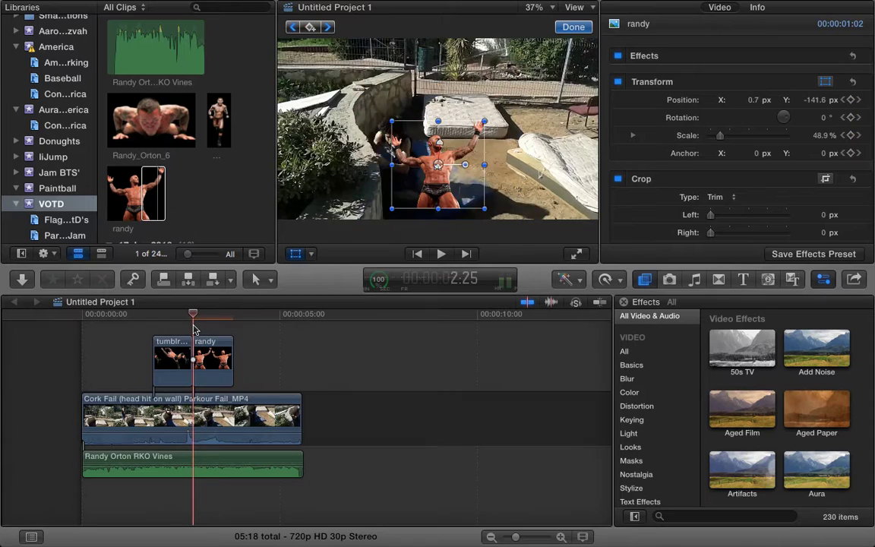
key(space)
key(space)
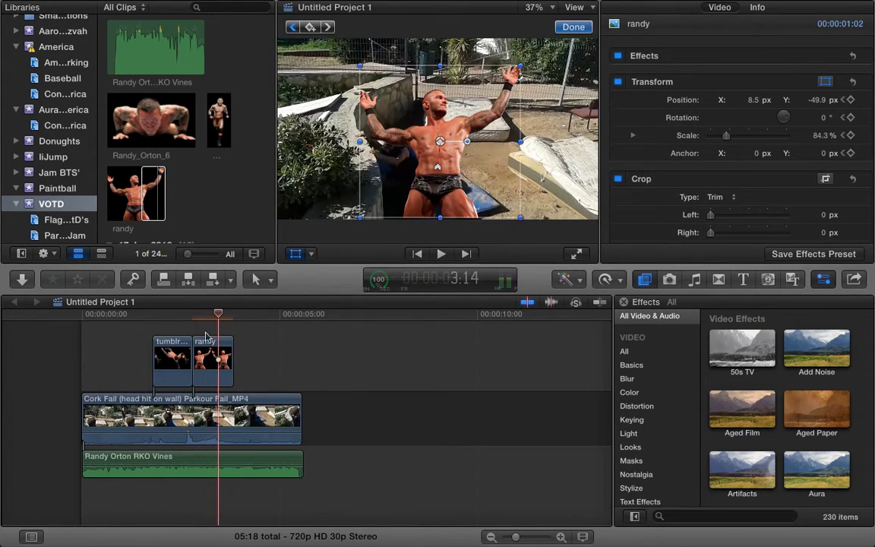
Step: Keyframe the "randy" cut-out swaying from side to side from about 3:05 to 3:23, ending at X -323.5, Y 97.5 px
click(210, 328)
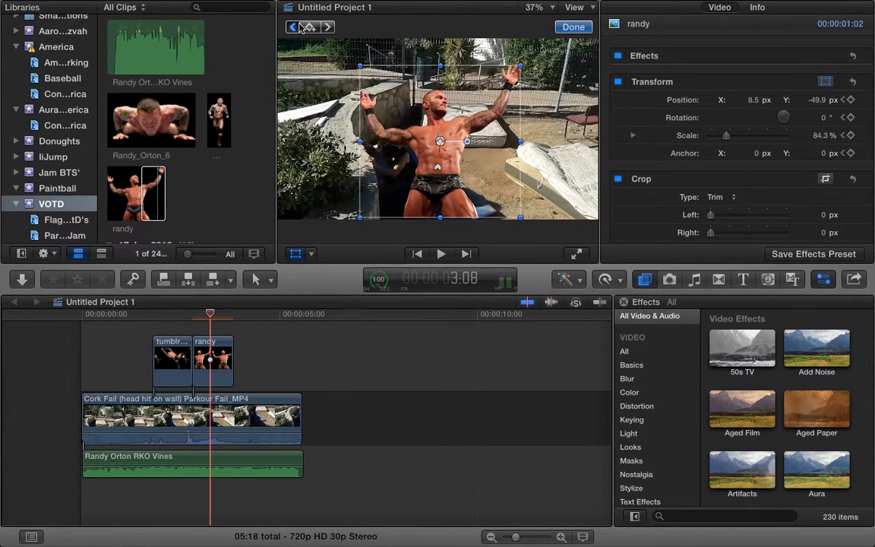
click(298, 26)
key(Right)
key(Right)
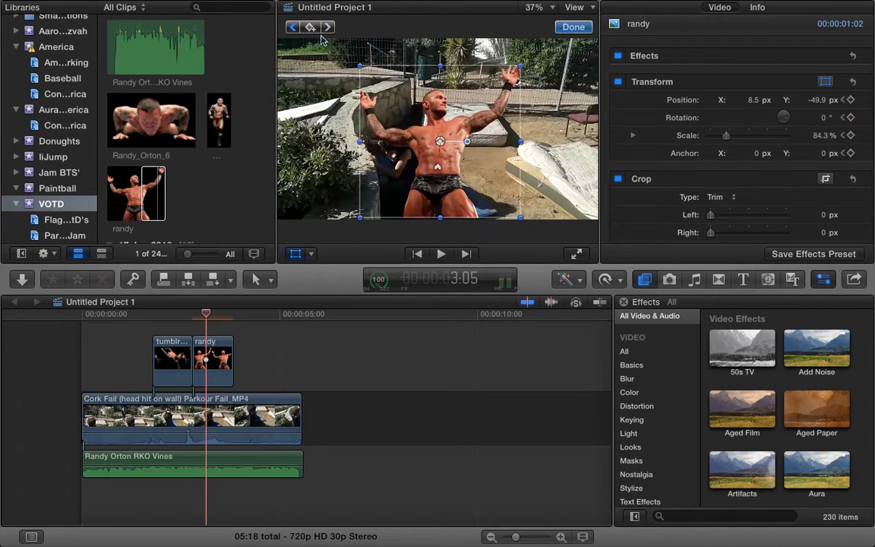
drag(440, 142, 418, 145)
key(space)
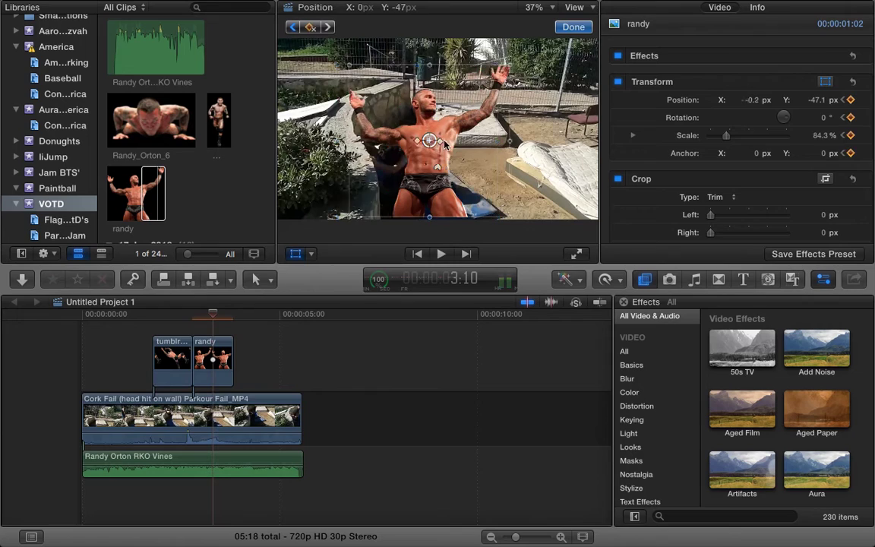
drag(458, 139, 497, 116)
key(space)
key(space)
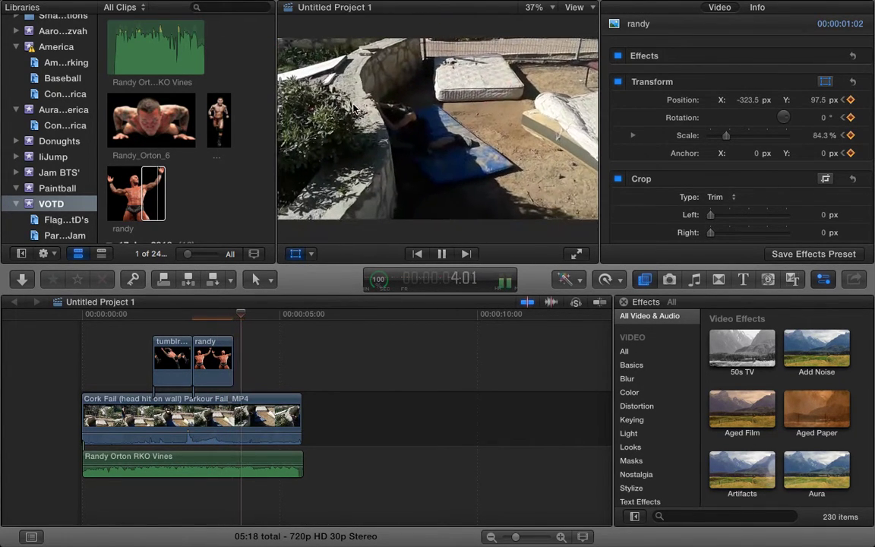
Step: Extend the end of the "randy" clip to a duration of 1:36
click(231, 315)
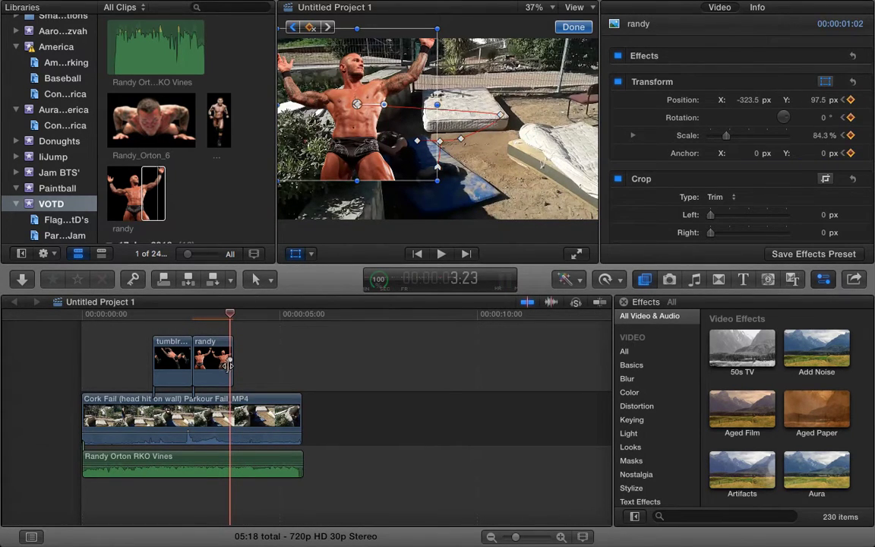
drag(227, 365, 254, 363)
key(space)
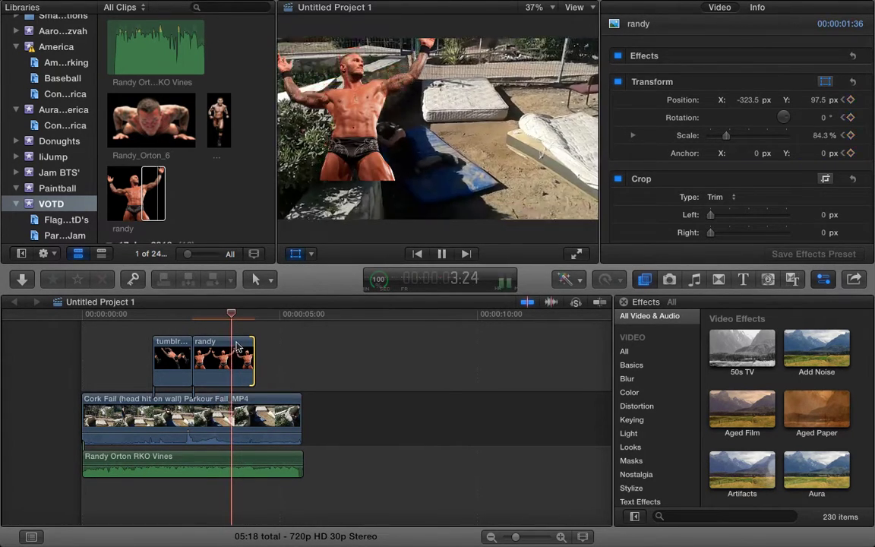
Step: Keyframe the "randy" cut-out to 54.2% at X -44.6, Y 89.0 px at 4:01, and shrink it to 2.08% at 4:07
key(space)
click(237, 365)
drag(432, 181, 408, 153)
drag(357, 104, 427, 108)
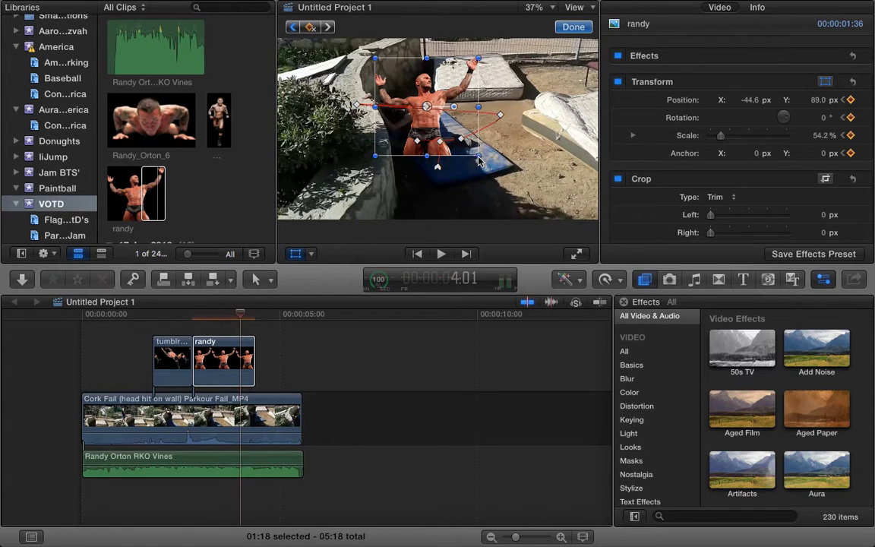
key(space)
drag(478, 158, 430, 110)
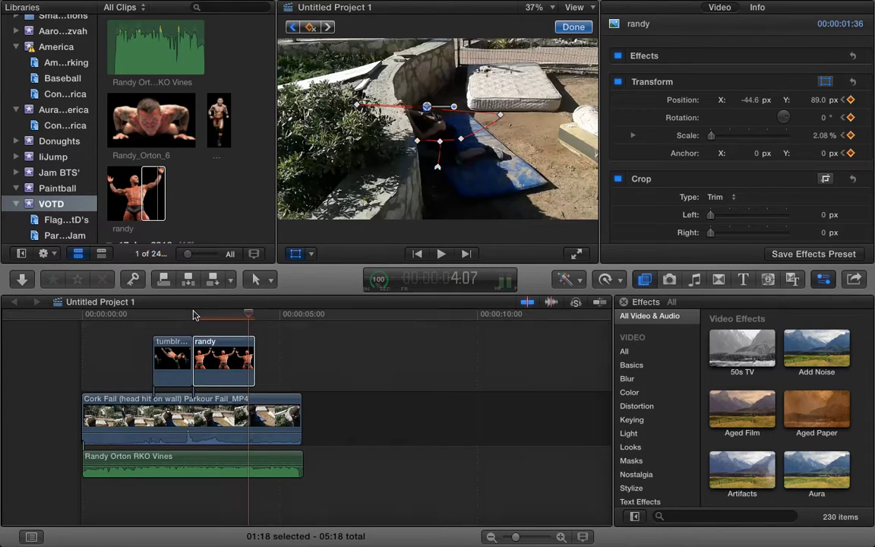
Step: Play back the "randy" cut-out's animation from before its appearance through its shrinking away
click(193, 315)
key(space)
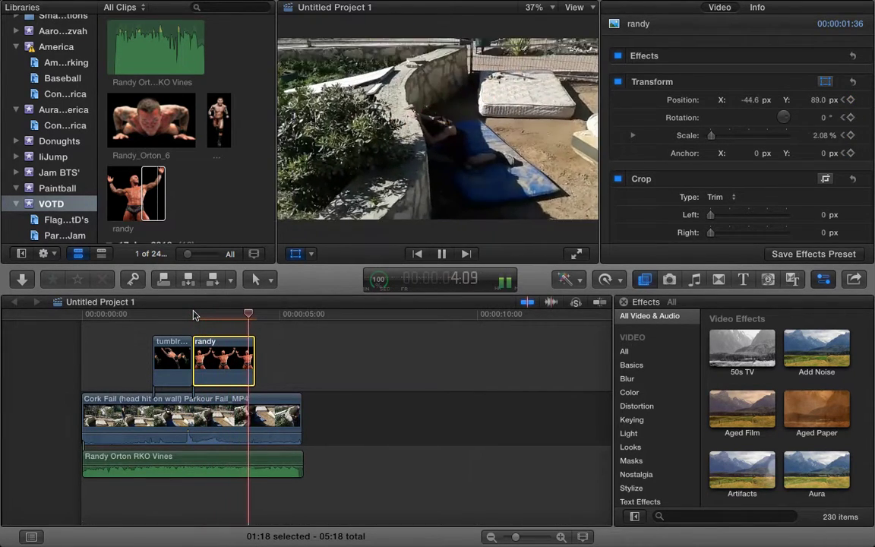
click(174, 319)
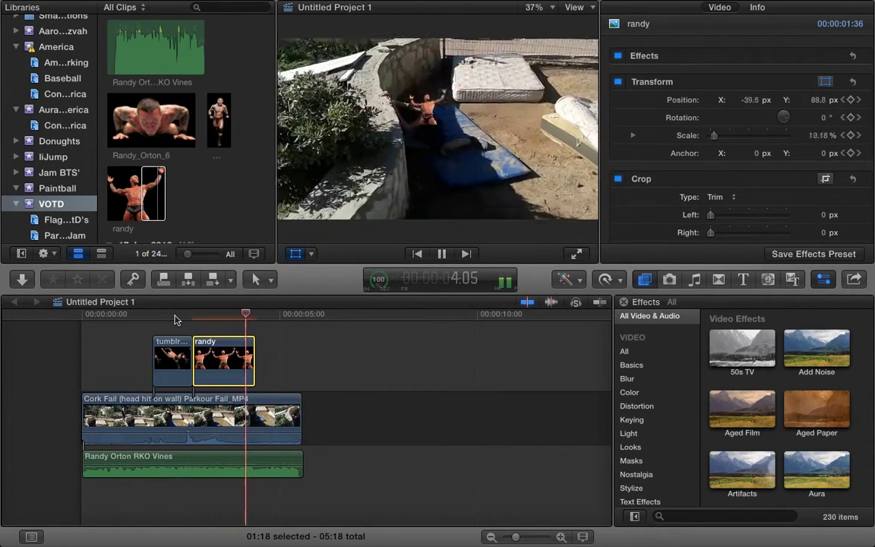
key(space)
Step: Delete both Randy Orton cut-out clips and the Randy Orton RKO Vines audio from the timeline
scroll(139, 137, down, 10)
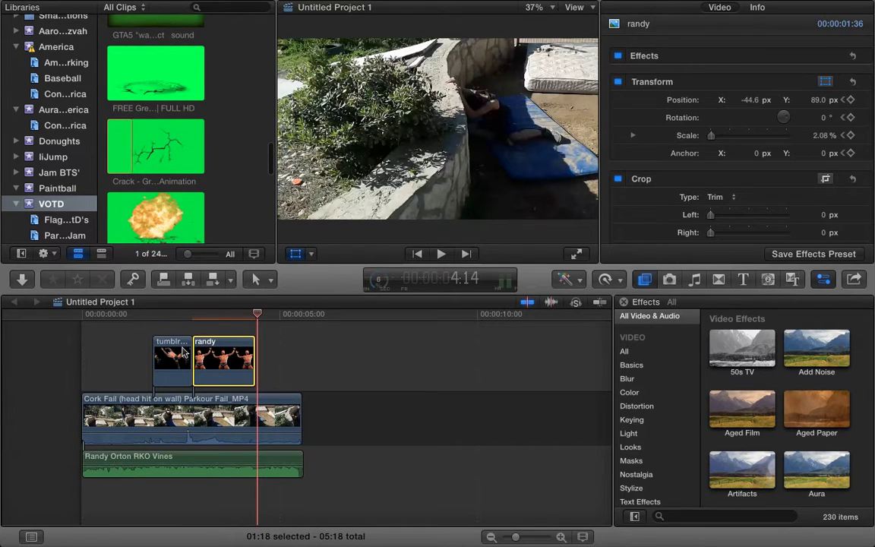
scroll(223, 327, up, 1)
drag(279, 390, 147, 352)
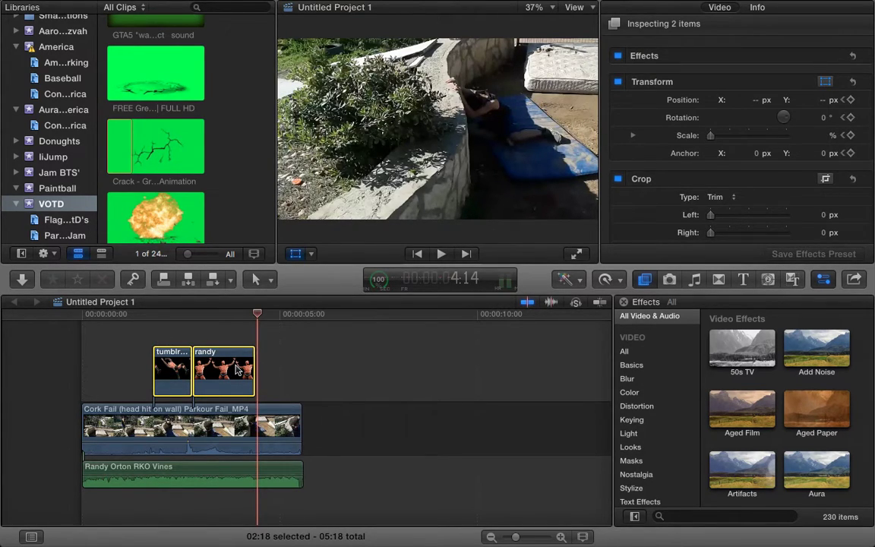
key(Delete)
click(198, 422)
click(220, 472)
key(Delete)
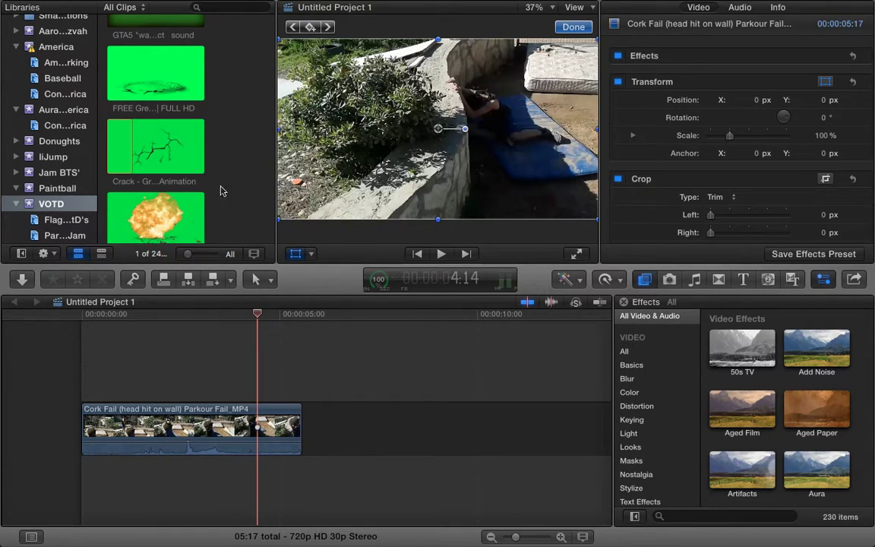
scroll(224, 207, up, 3)
click(156, 91)
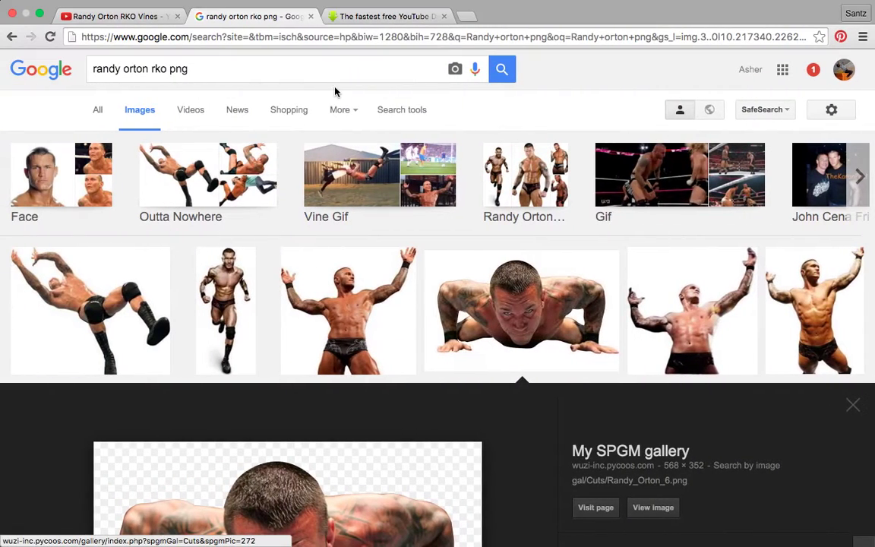
Step: Close the Google image results and search YouTube for "wasted green screen"
click(312, 17)
click(157, 17)
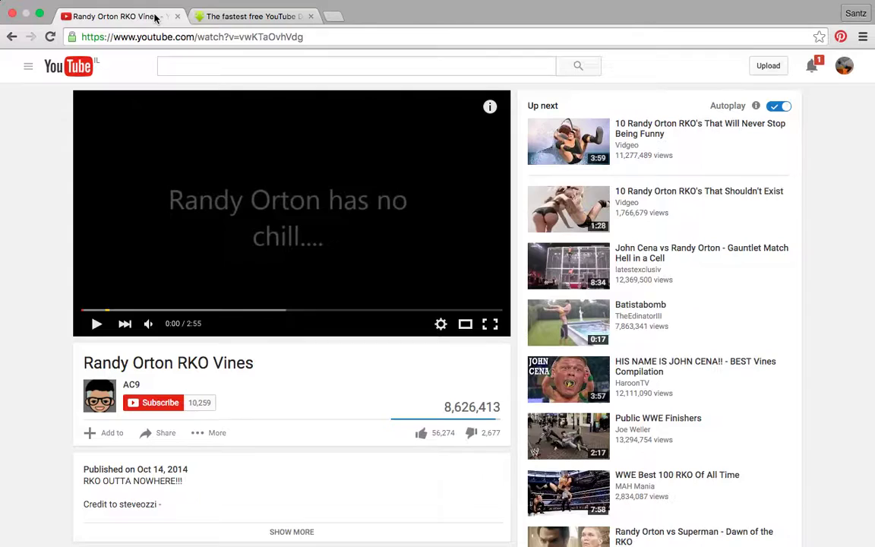
click(247, 65)
text(wast)
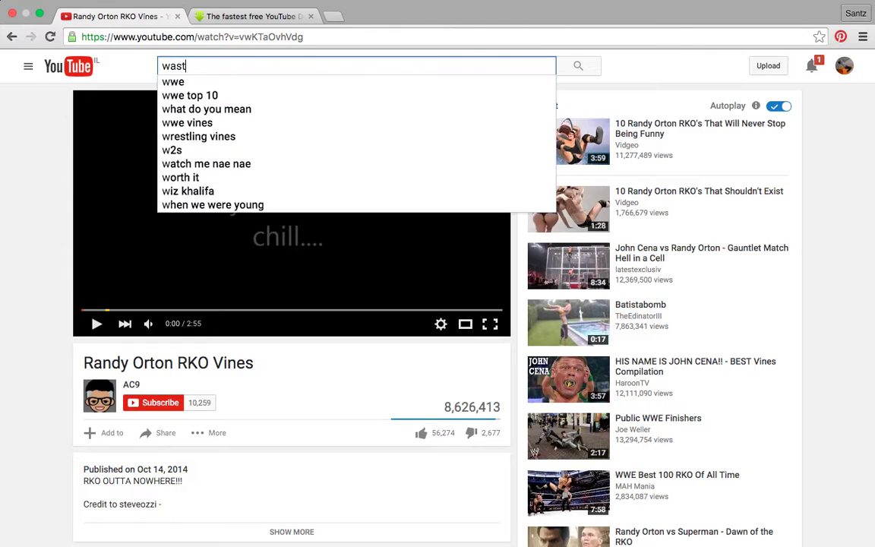
text(ed v)
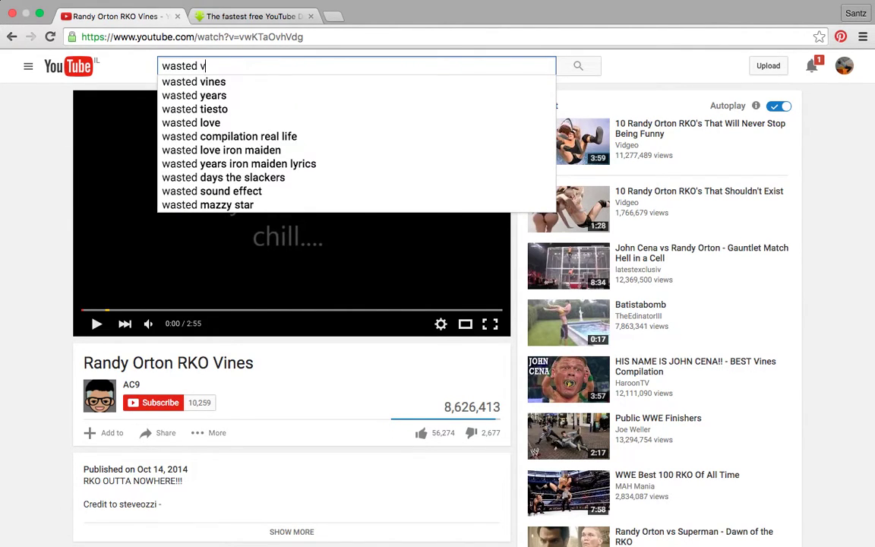
key(BackSpace)
text(gree)
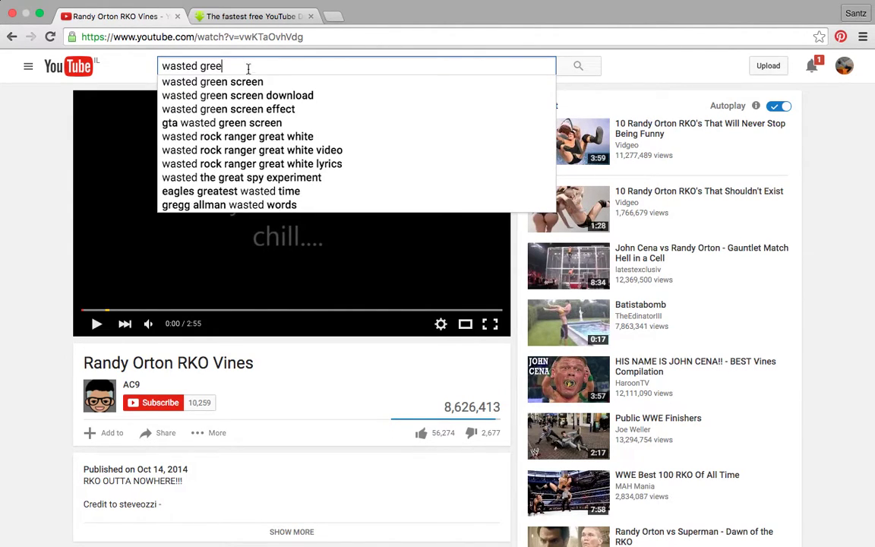
text(n)
click(247, 81)
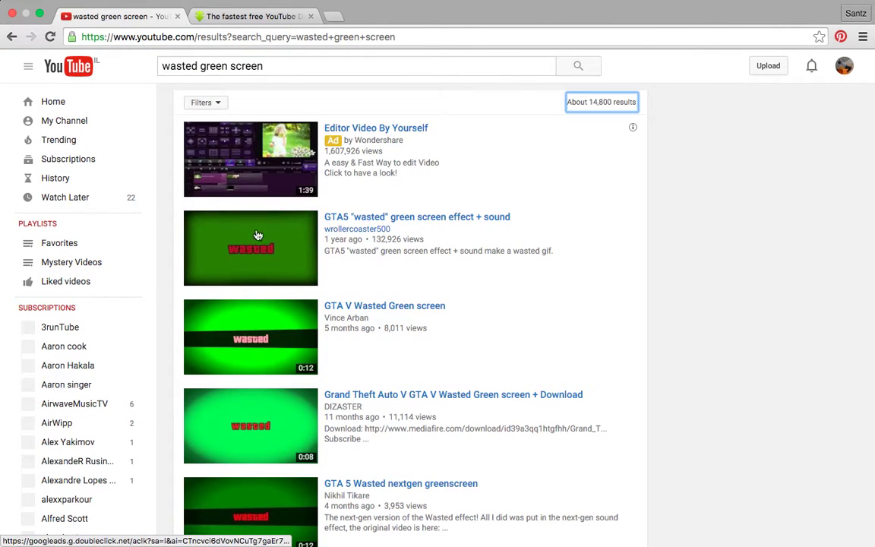
Step: Open the video GTA5 "wasted" green screen effect + sound, pause it and copy its web address
click(257, 230)
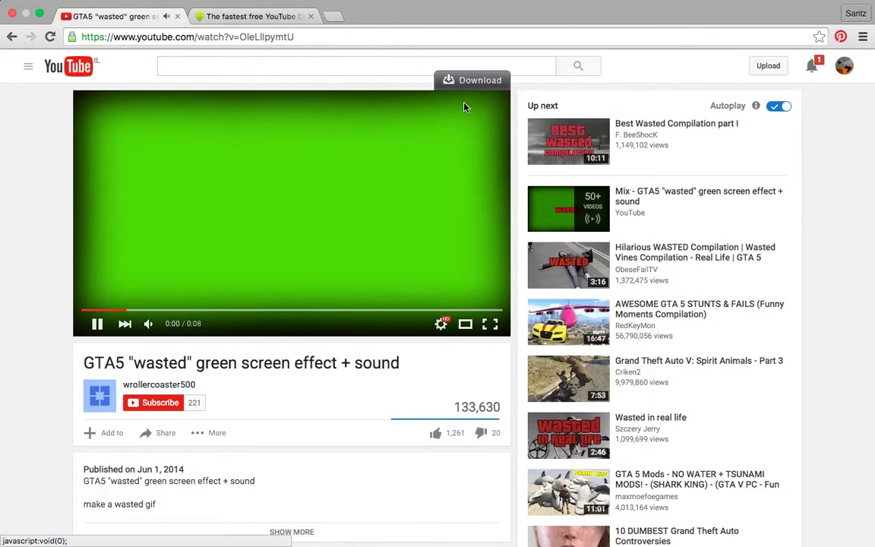
click(432, 141)
click(428, 37)
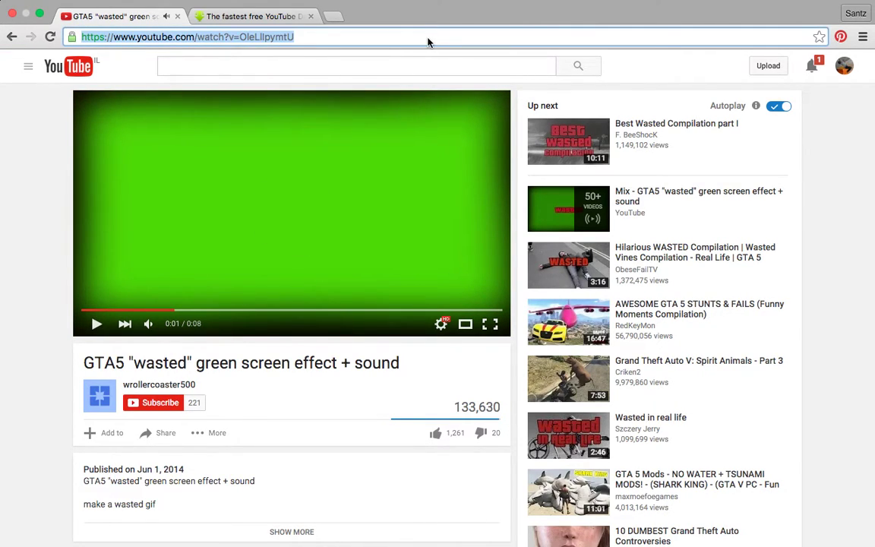
Step: Enter the copied video link into the savefrom.net downloader, and close the remaining browser pages
click(301, 21)
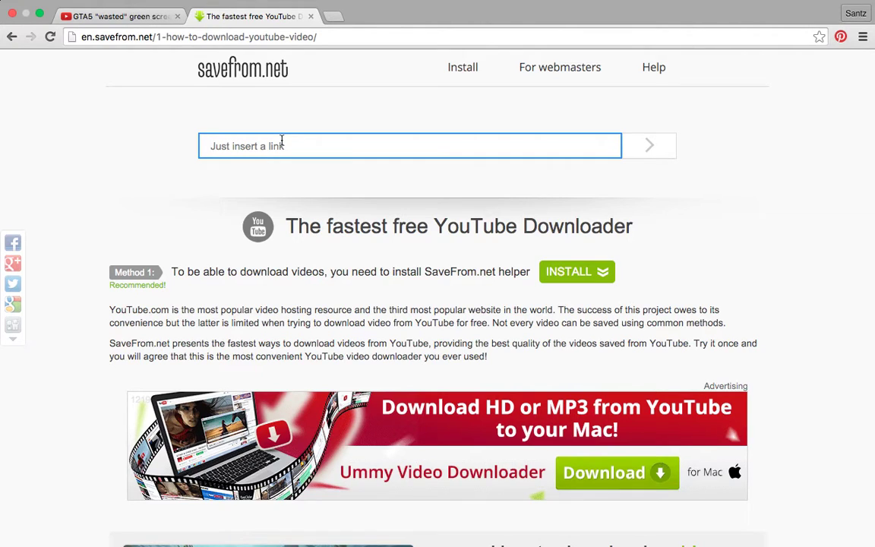
text(https://www.youtube.com/watch?v=OleLIlpymtU)
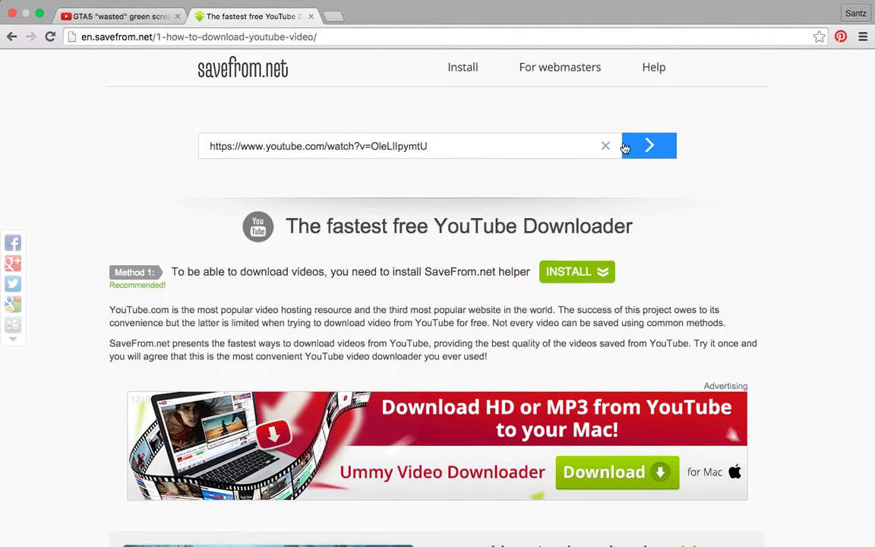
click(311, 16)
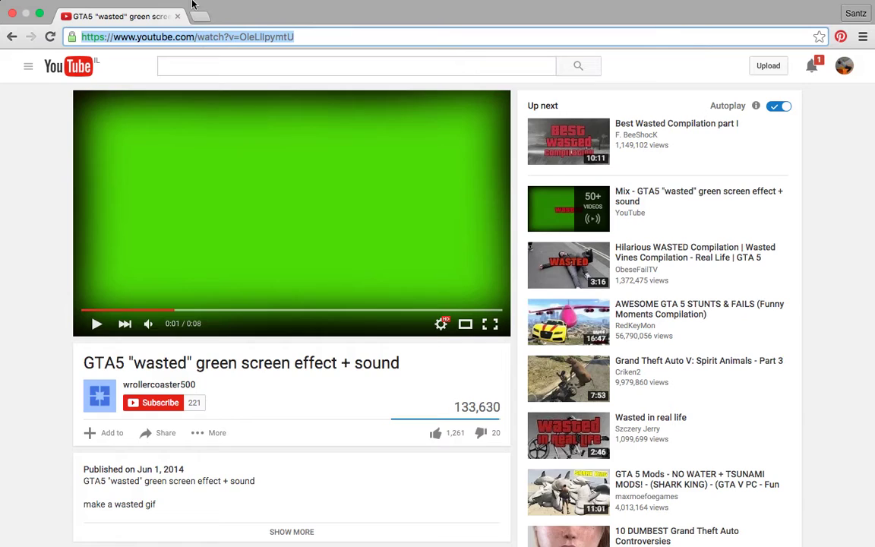
click(179, 16)
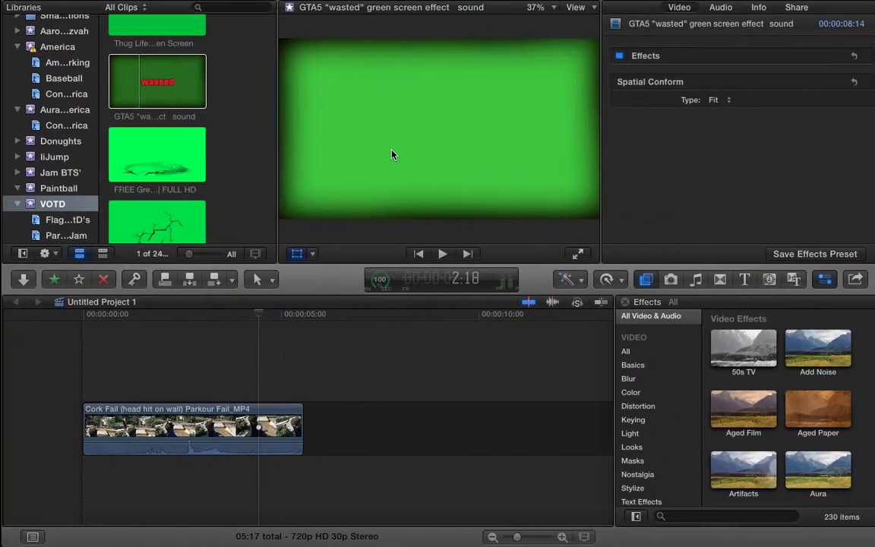
Step: Connect the GTA5 "wasted" green screen clip above the start of the parkour fail clip and play it back
drag(149, 83, 75, 366)
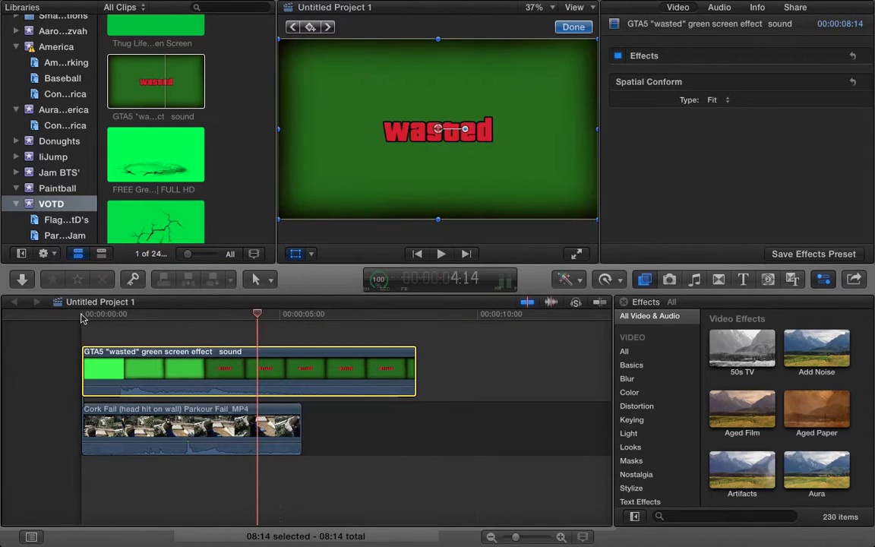
click(81, 315)
key(space)
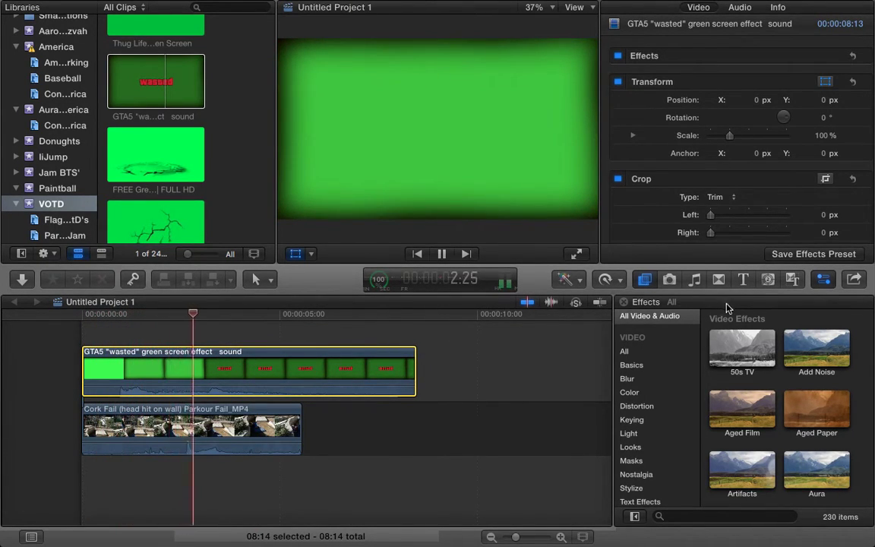
key(space)
Step: Find the Keyer effect, apply it to the GTA5 "wasted" clip and play back the keyed overlay
click(694, 515)
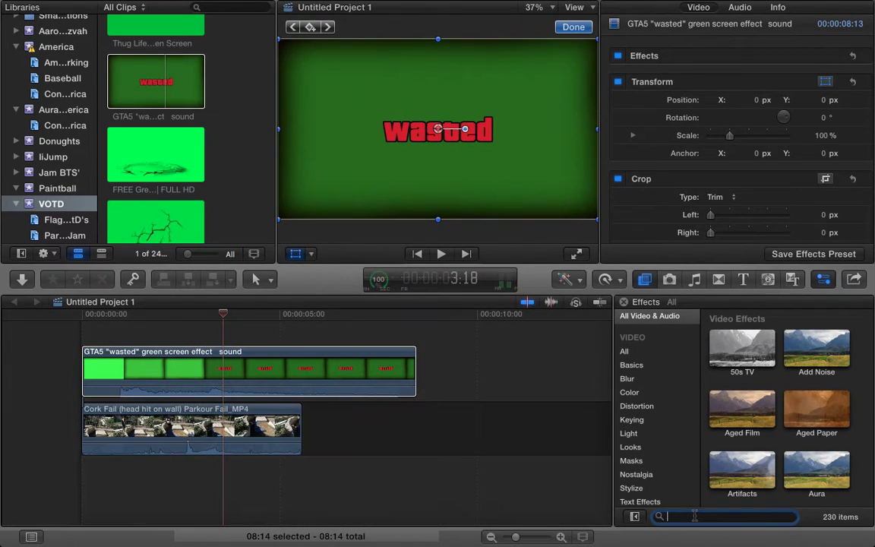
text(key)
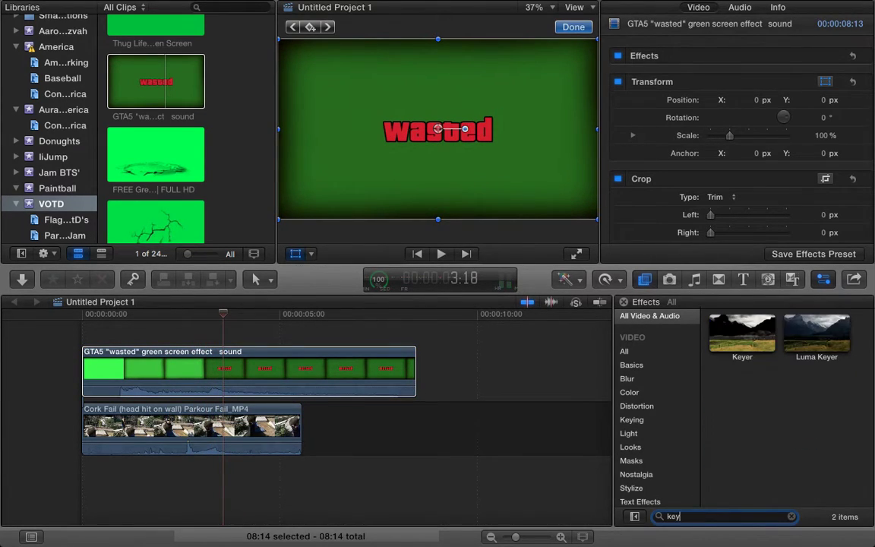
drag(712, 348, 342, 371)
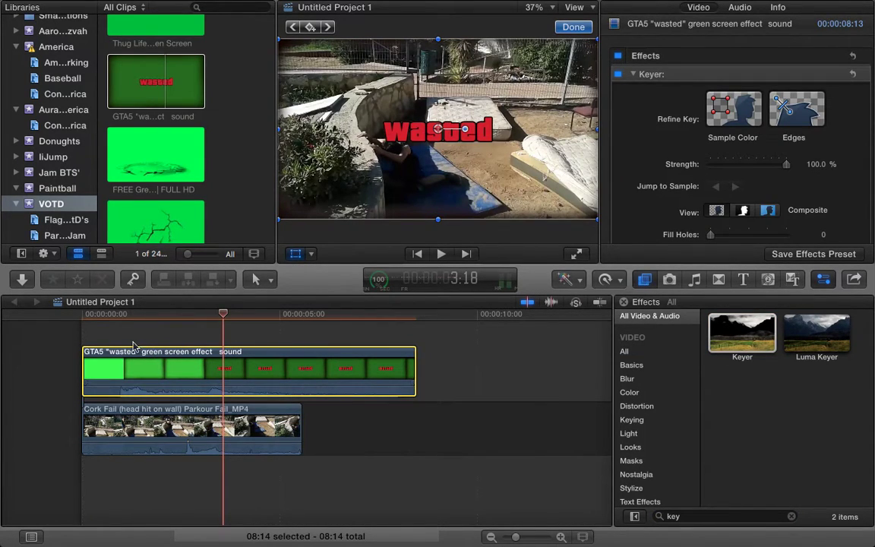
click(105, 327)
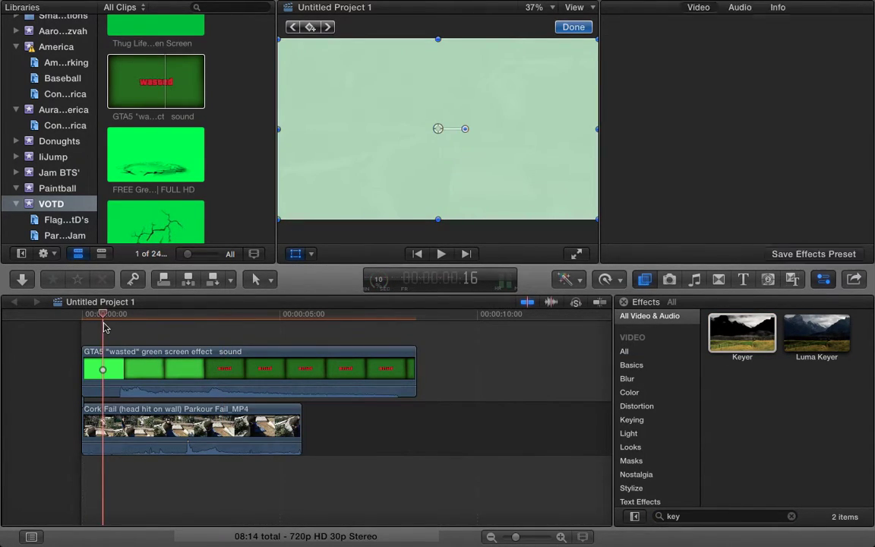
key(space)
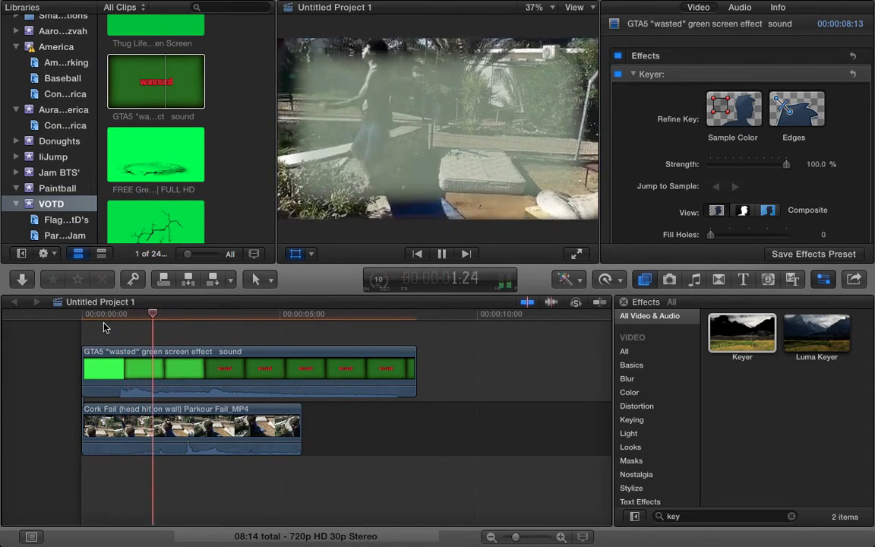
key(space)
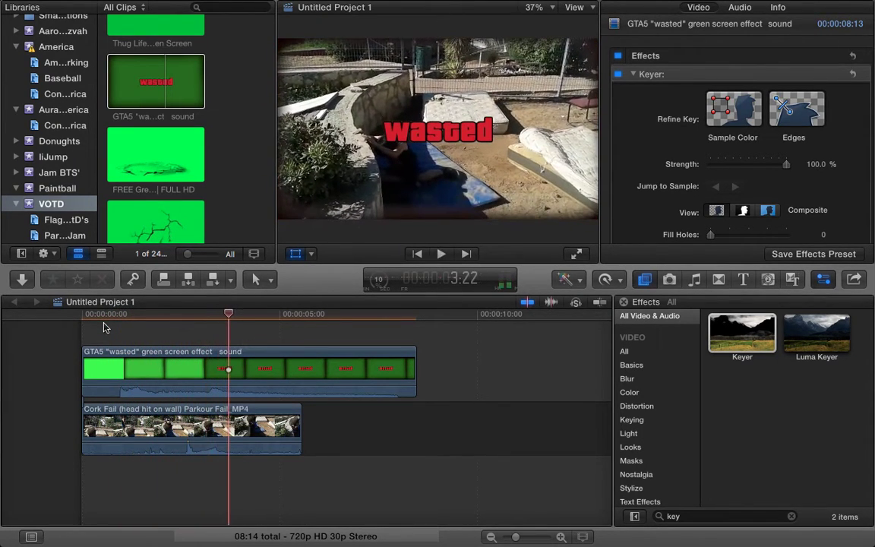
Step: Trim the start of the "wasted" clip to a 6:01 duration and position it to begin at about 2:04
drag(87, 364, 179, 366)
drag(91, 370, 89, 368)
click(82, 338)
key(space)
drag(142, 355, 227, 355)
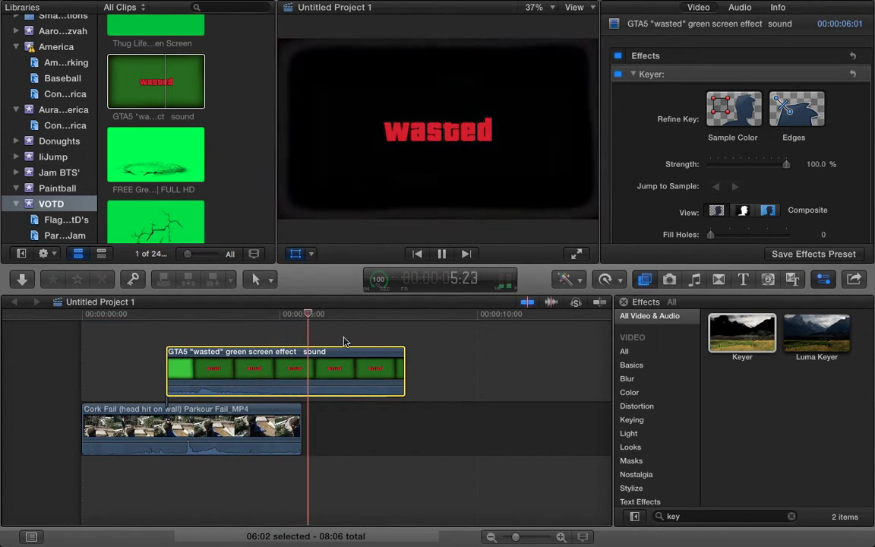
key(space)
Step: Trim the end of the "wasted" clip to the parkour clip's end, for a 3:12 duration, and play it back
click(400, 368)
drag(401, 368, 300, 368)
click(165, 341)
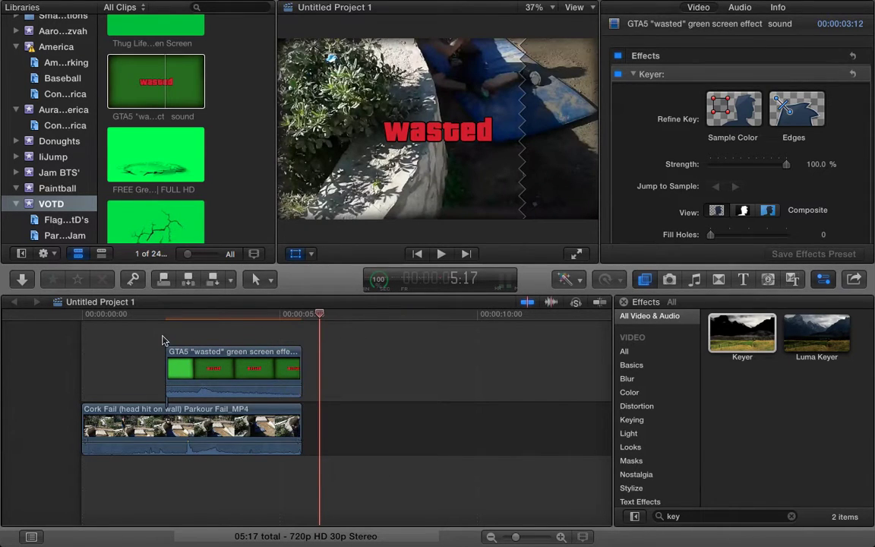
key(space)
key(space)
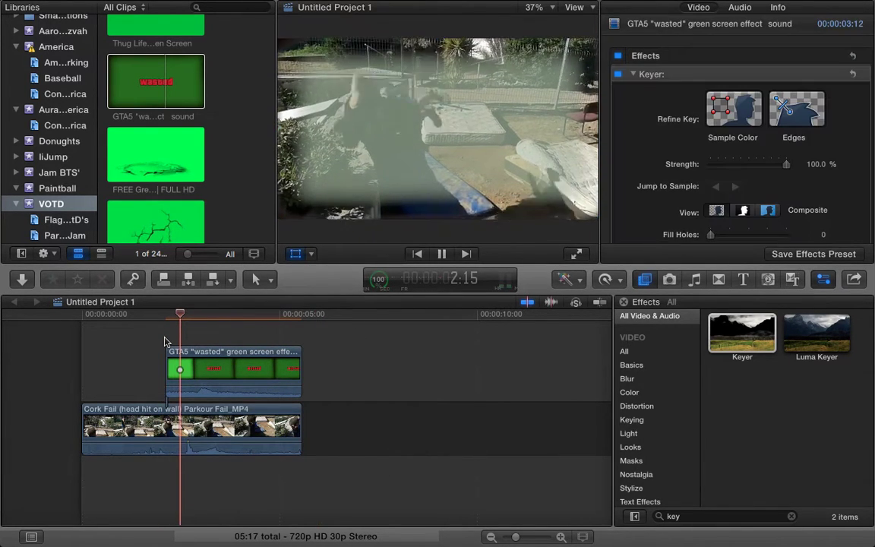
Step: Try to sample a leftover background area of the "wasted" overlay at 2:26 with the Keyer's Sample Color
click(221, 364)
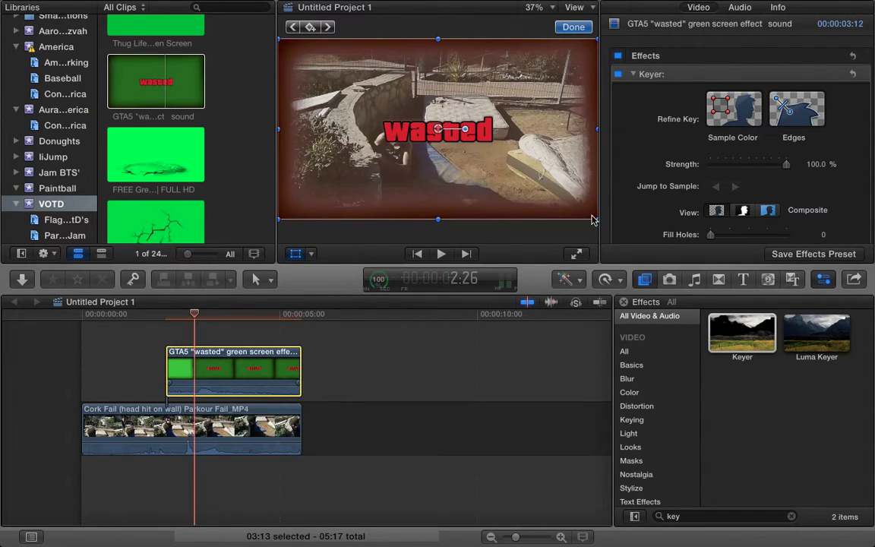
click(734, 119)
mouse_move(553, 202)
mouse_down()
mouse_move(537, 181)
mouse_move(569, 203)
mouse_up()
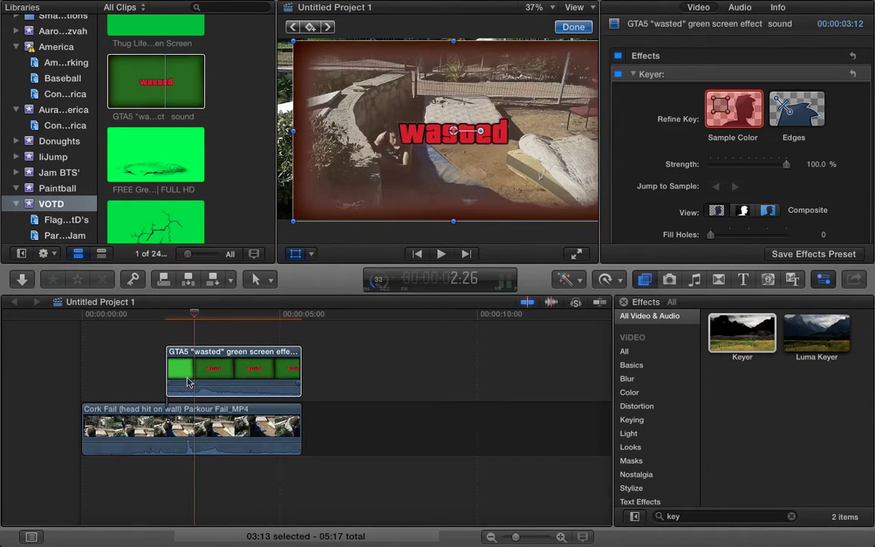
Step: Sample the grey haze over the footage at 2:09 with the Keyer's Sample Color, using the Select tool, and play back
click(172, 322)
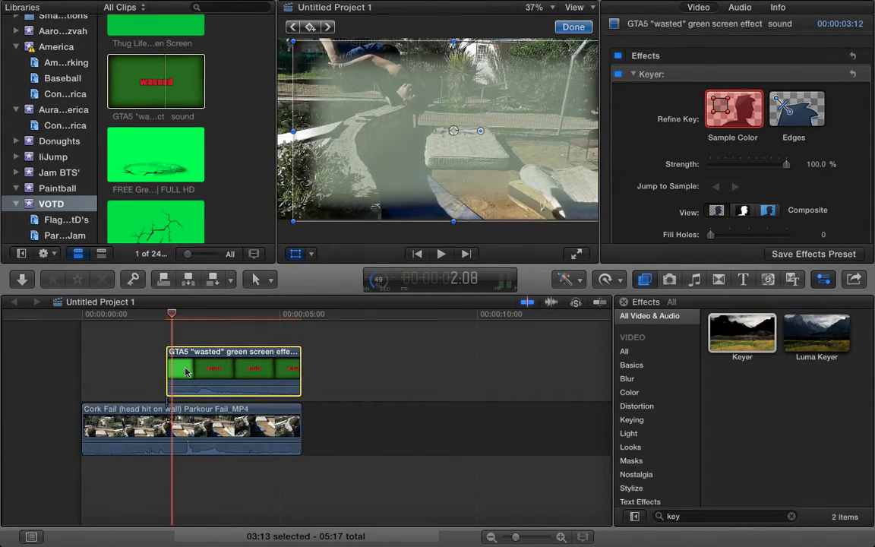
key(Right)
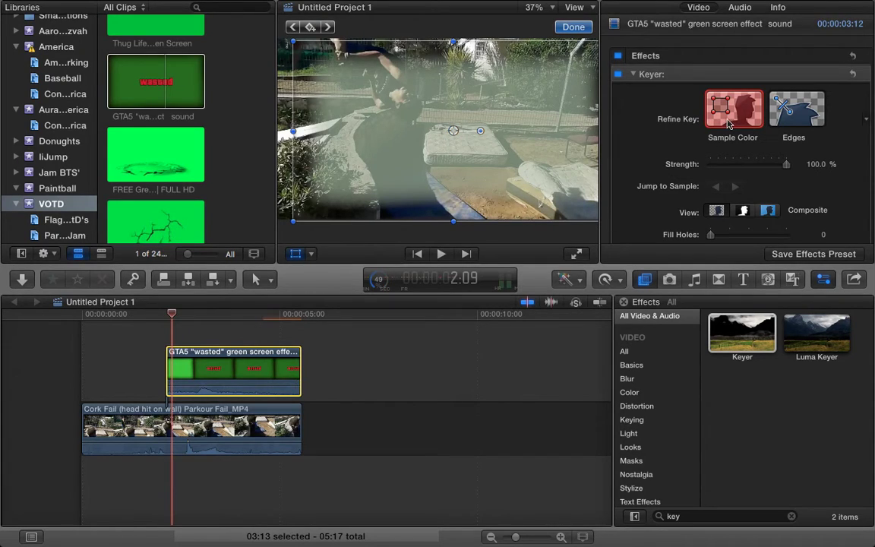
click(256, 279)
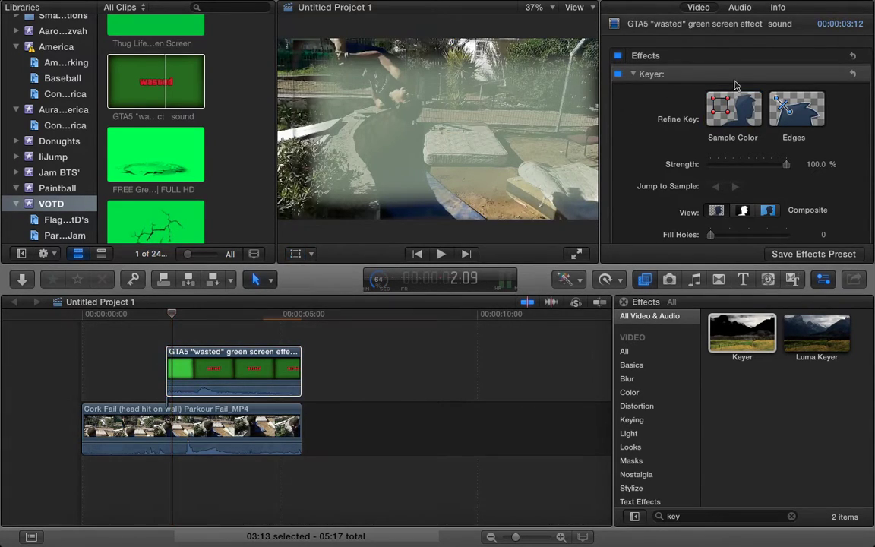
drag(352, 113, 380, 177)
key(space)
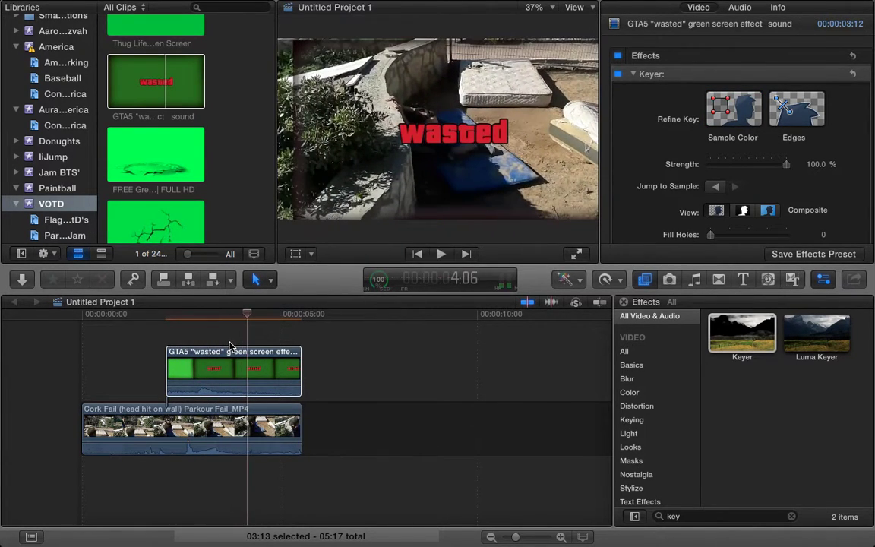
Step: Transform the "wasted" overlay back to the centre of the frame and play back the result
click(232, 363)
key(space)
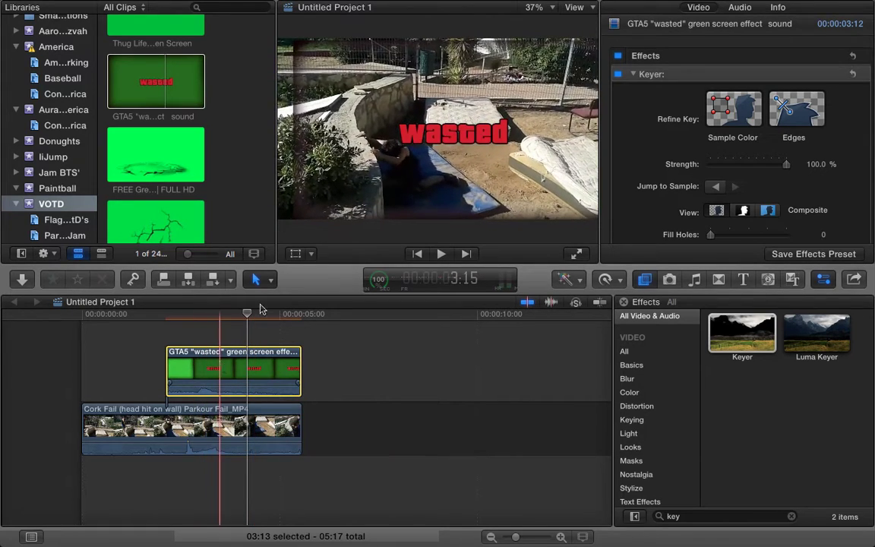
click(464, 146)
click(296, 254)
drag(455, 135, 436, 136)
key(space)
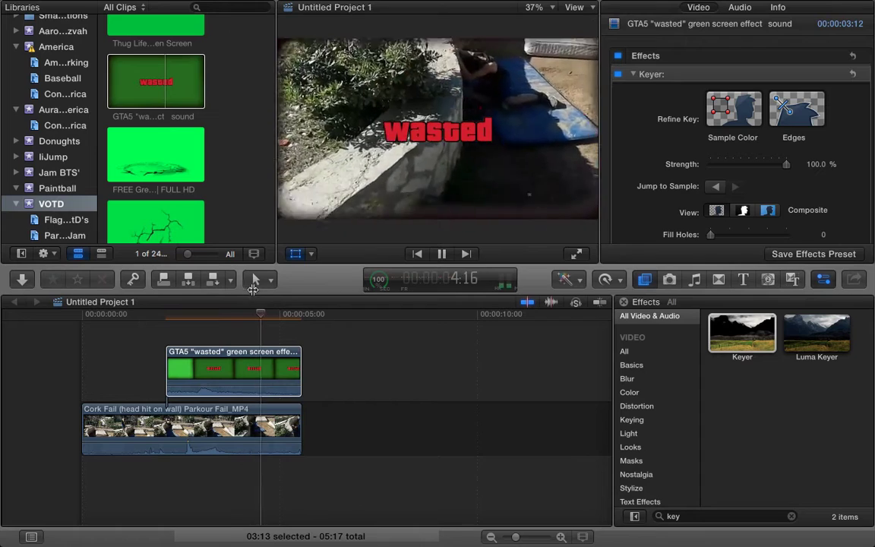
key(space)
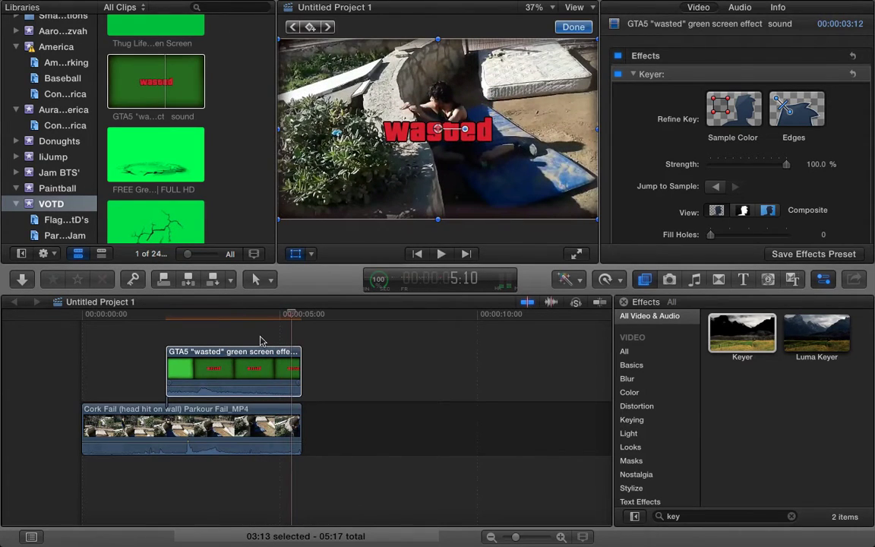
scroll(287, 382, right, 1)
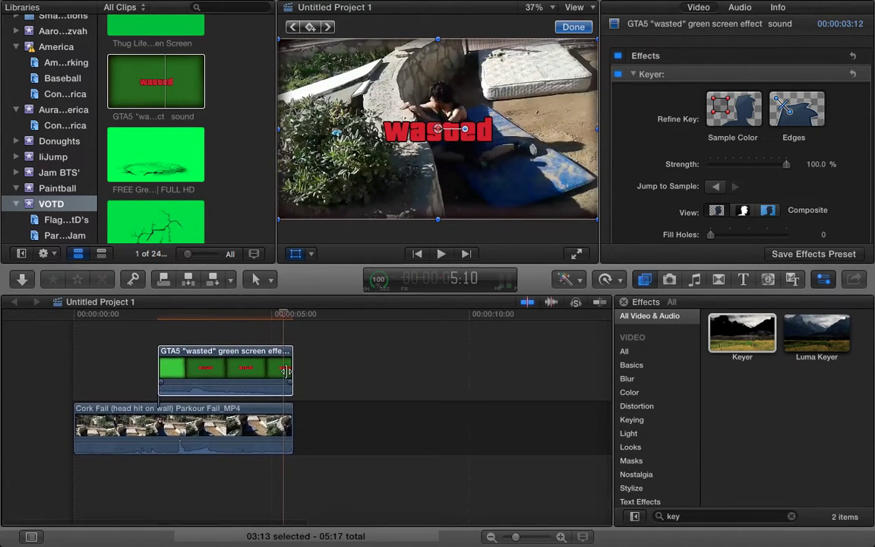
scroll(286, 372, up, 1)
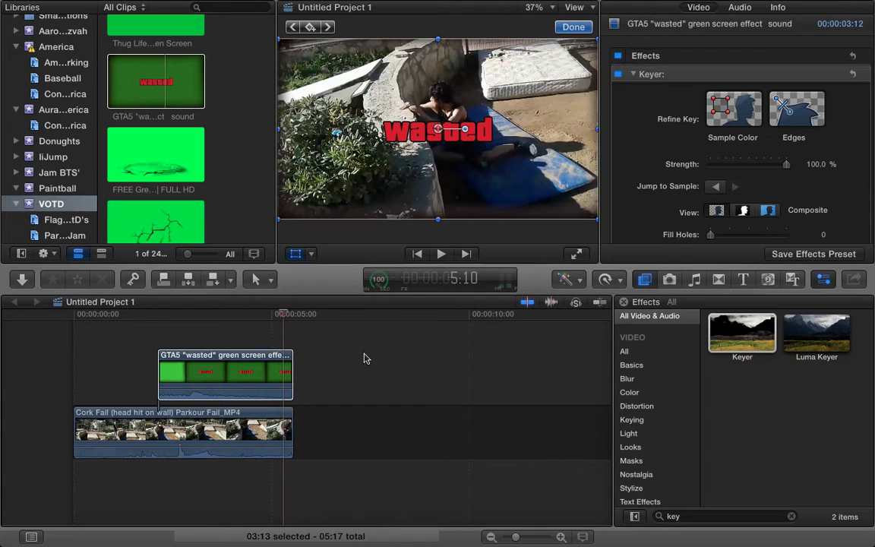
scroll(129, 92, up, 15)
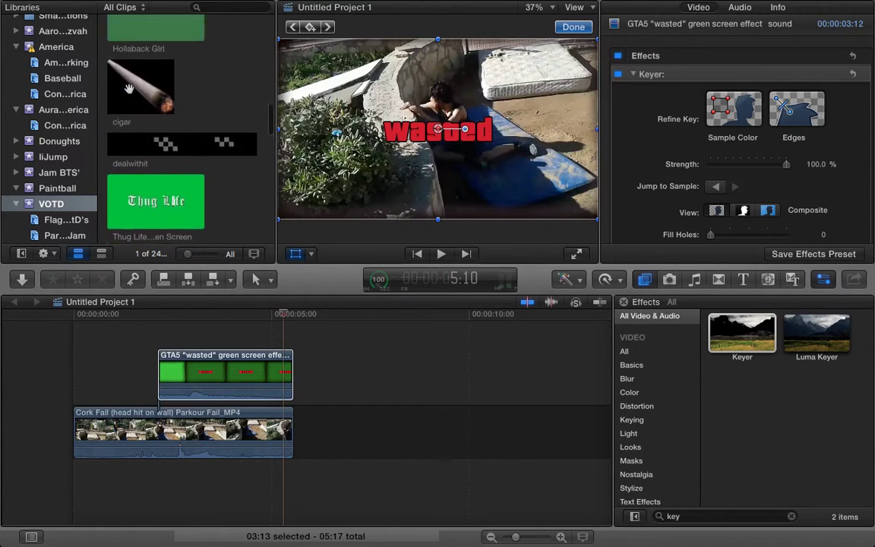
scroll(129, 92, down, 10)
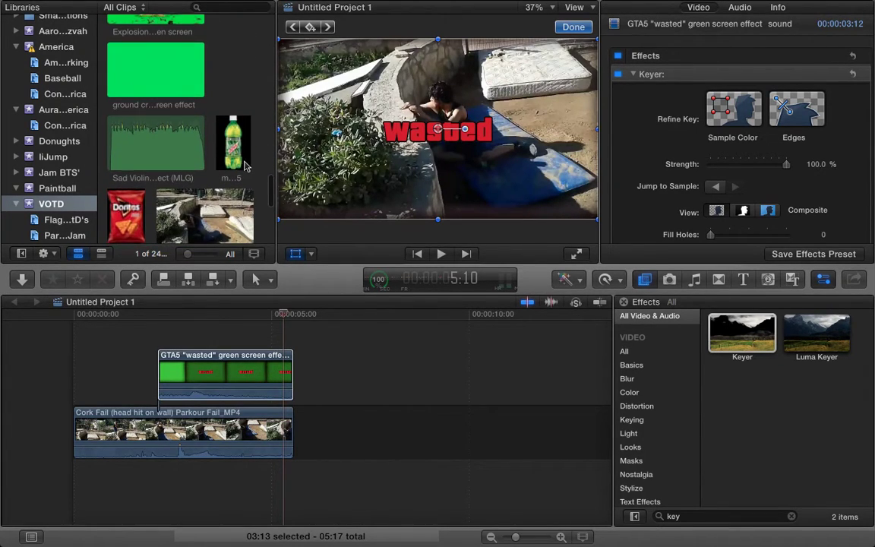
scroll(246, 165, up, 5)
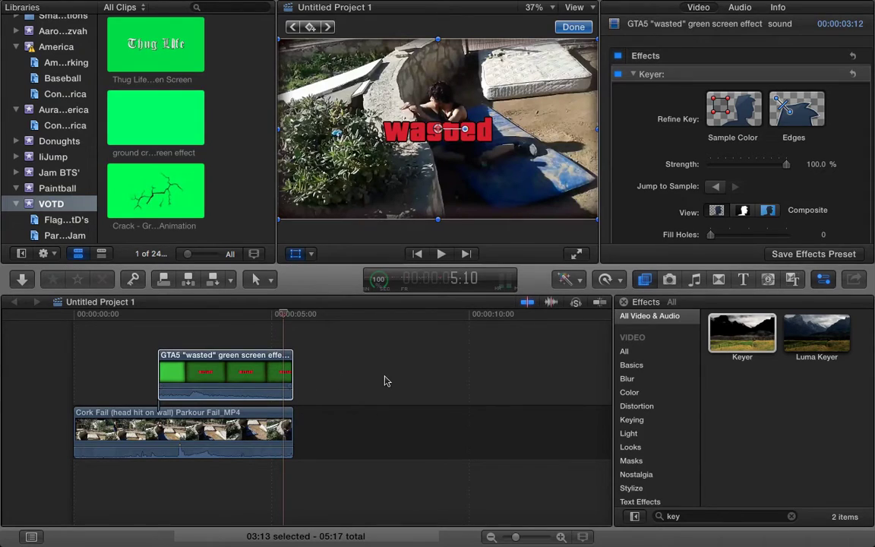